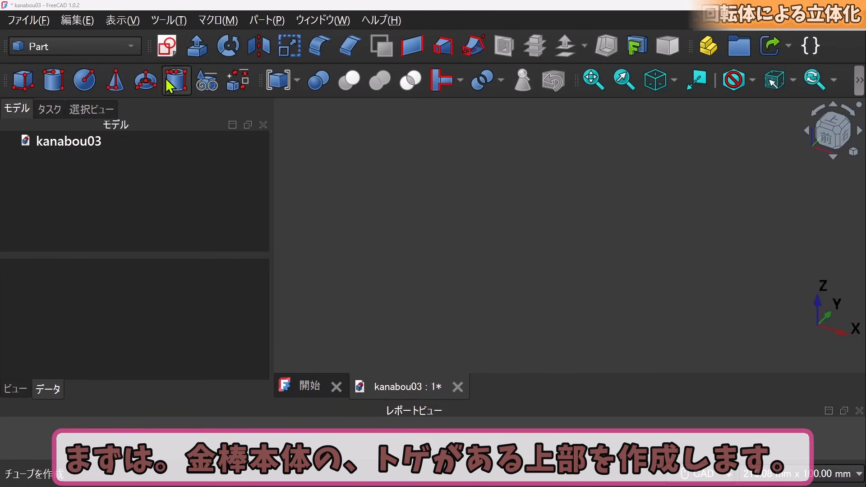
Create a new sketch on the XZ plane
left_click(166, 45)
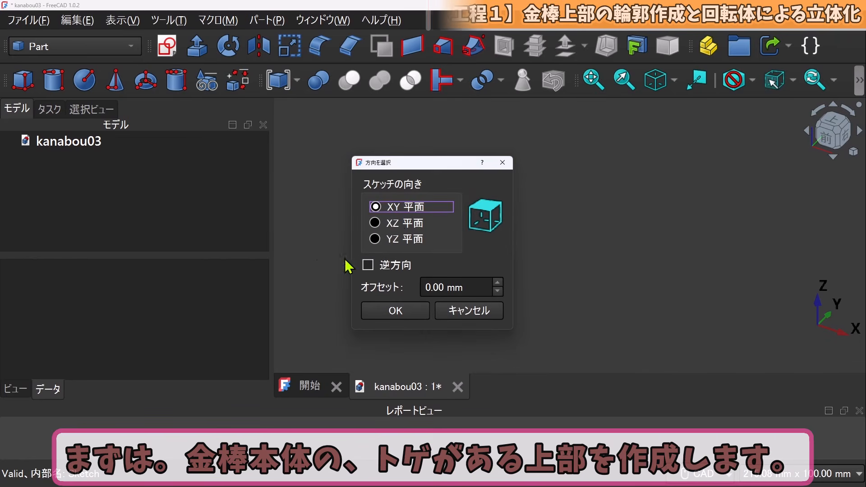
left_click(394, 224)
left_click(388, 307)
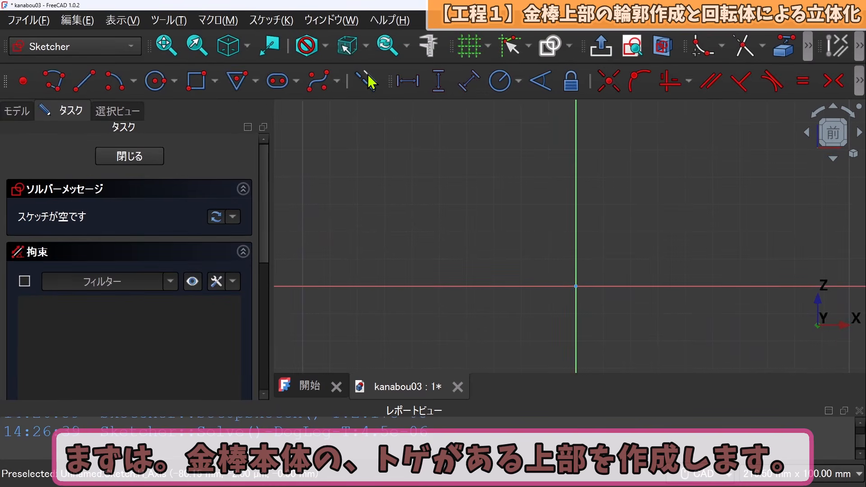
Draw two adjacent construction rectangles, each 10 mm wide and 70 mm high, side by side starting from the sketch origin
left_click(187, 89)
left_click(576, 286)
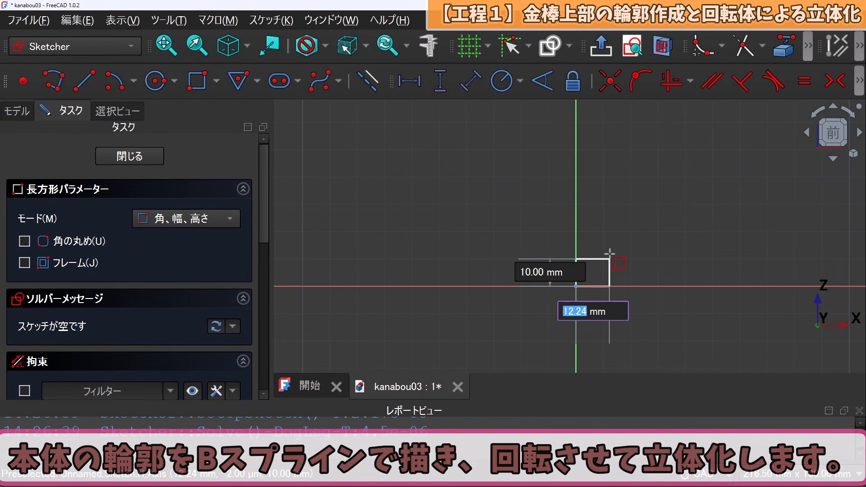
type("70")
key("Tab")
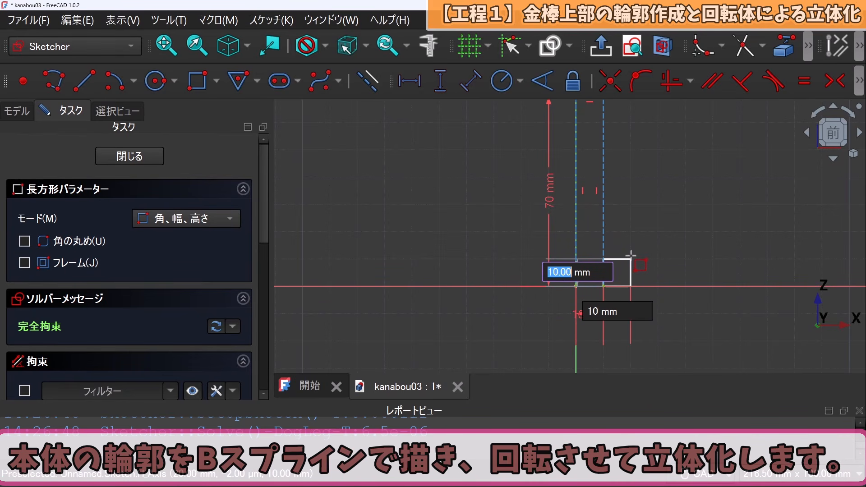
key("Return")
key("Escape")
mouse_move(680, 189)
middle_mouse_down()
mouse_move(655, 205)
mouse_move(572, 216)
middle_mouse_up()
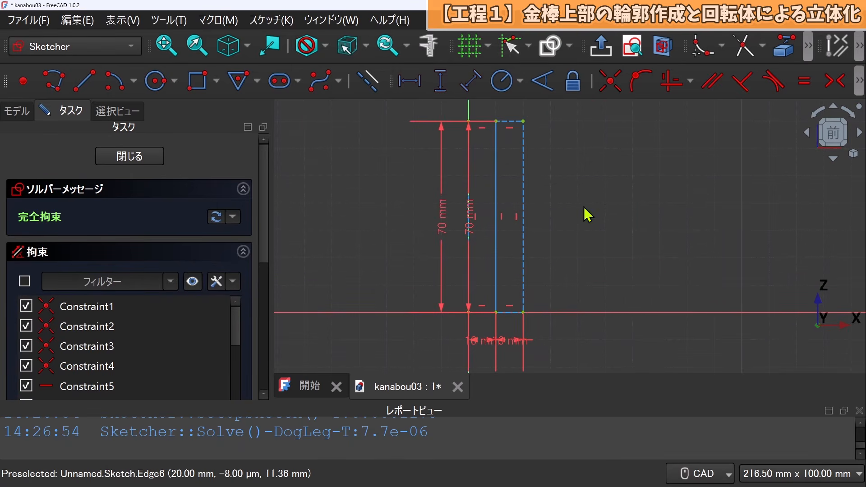
Draw a control-point B-spline from the top of the vertical axis, bulging along the outer construction edge, down to the base point 10 mm from the origin
left_click(321, 80)
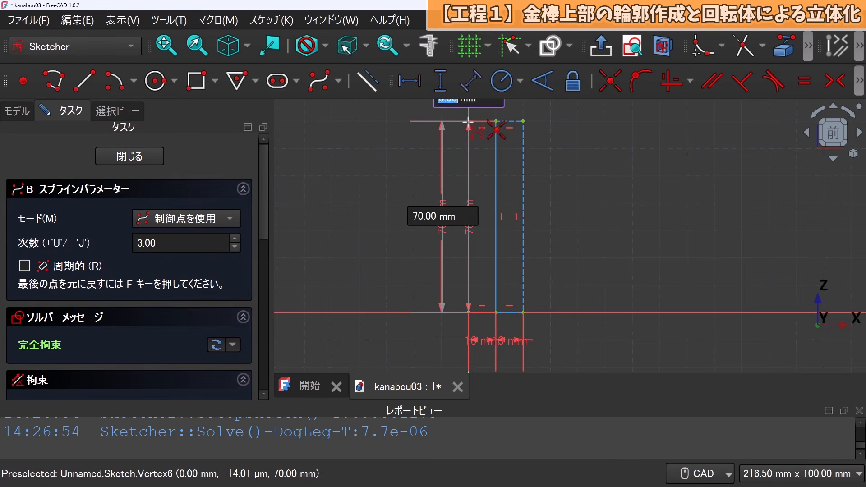
left_click(468, 121)
left_click(523, 149)
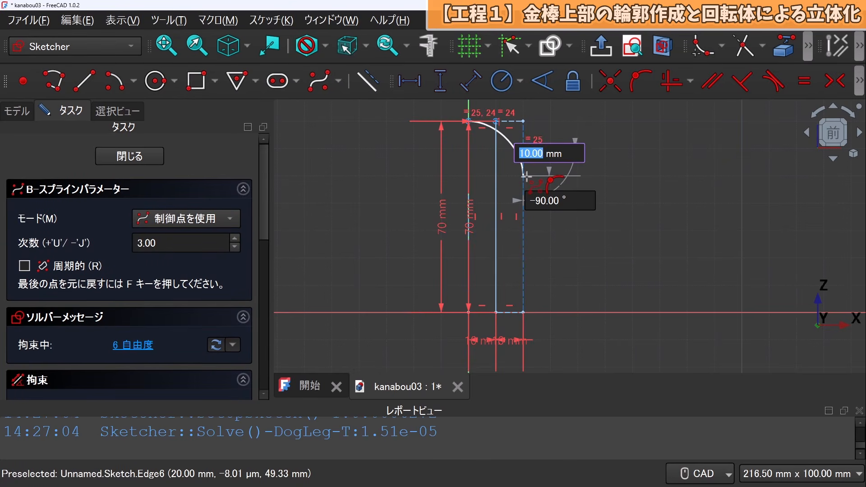
left_click(522, 177)
left_click(498, 312)
right_click(497, 312)
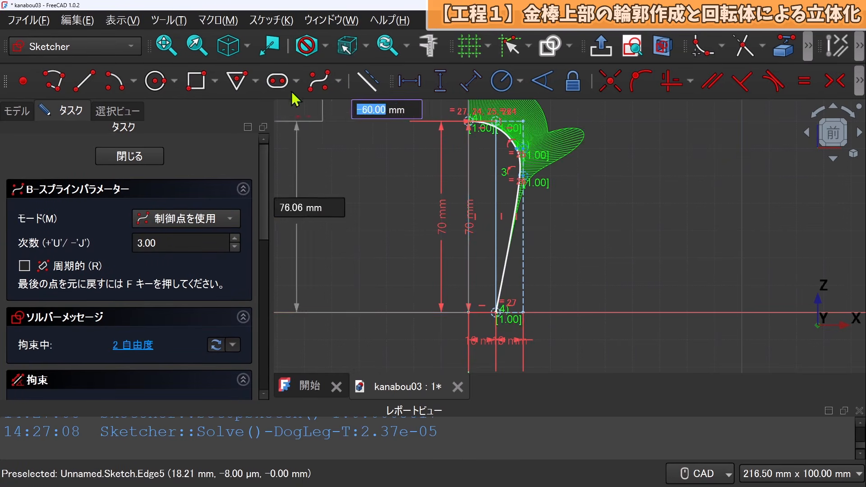
Close the profile with a polyline running along the vertical axis and the base to the B-spline's lower end
left_click(53, 80)
scroll(466, 121, "down", 2)
scroll(466, 121, "up", 2)
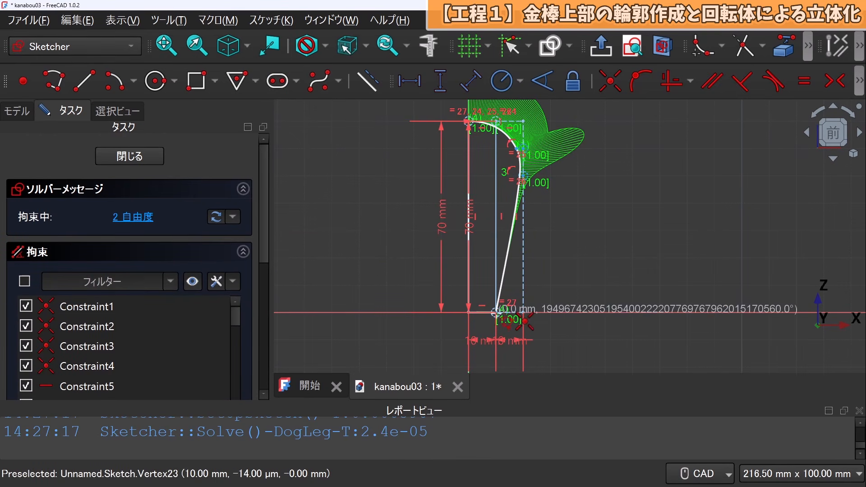
Finish the sketch and revolve the profile 360° about the Z axis into a solid
left_click(131, 156)
left_click(228, 46)
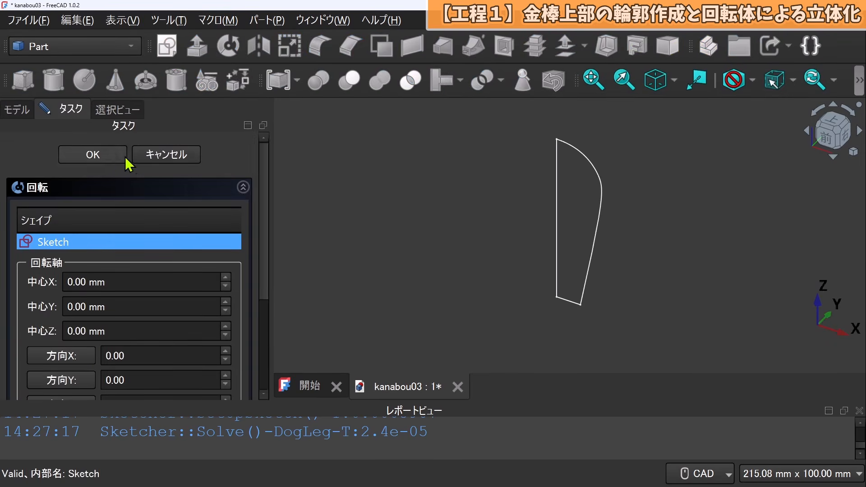
left_click(115, 155)
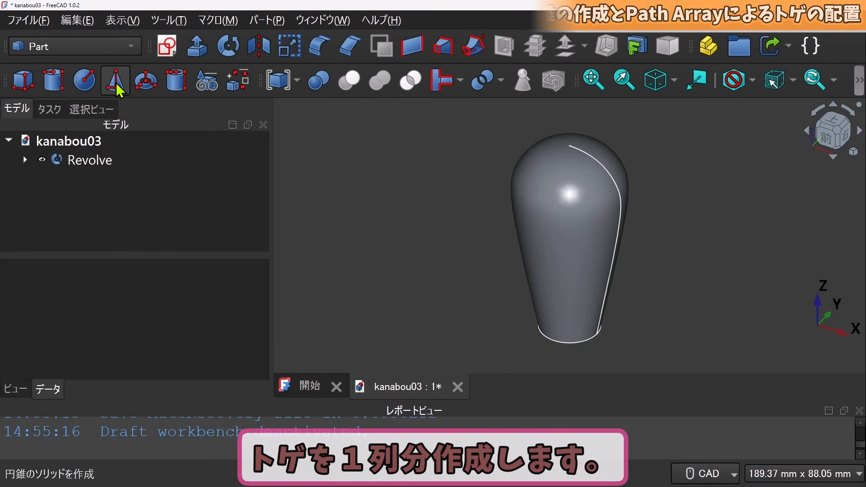
Create a cone and set its Z position to 70 mm so it stands on top of the revolved body
left_click(115, 80)
left_click(82, 184)
scroll(124, 326, "down", 1)
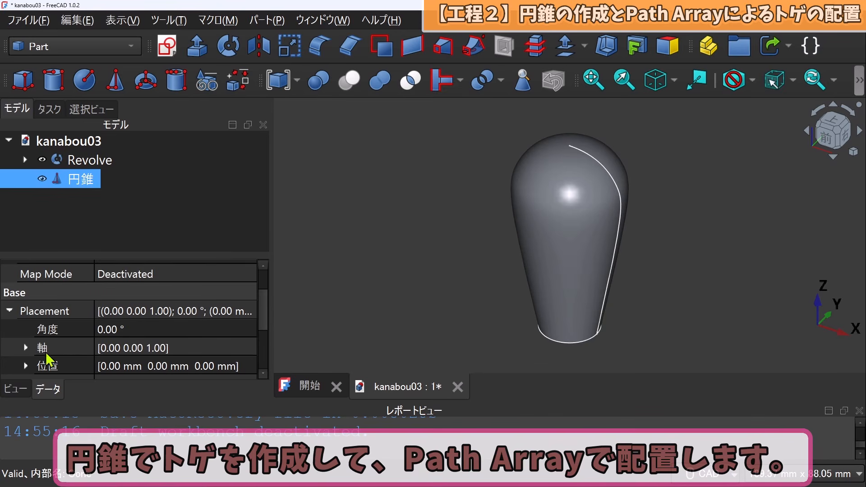
left_click(25, 367)
scroll(139, 332, "down", 2)
type("70")
key("Return")
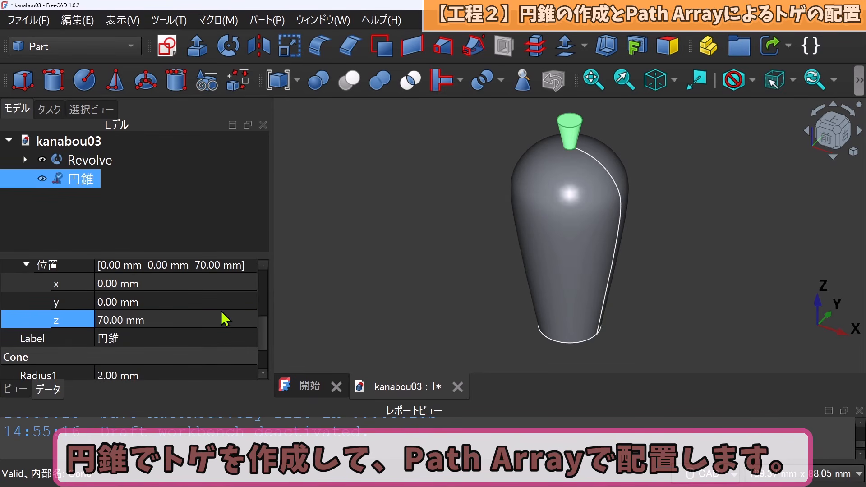
Set the cone's Radius1 to 3 mm, Radius2 to 1 mm and height to 5 mm
scroll(265, 336, "down", 1)
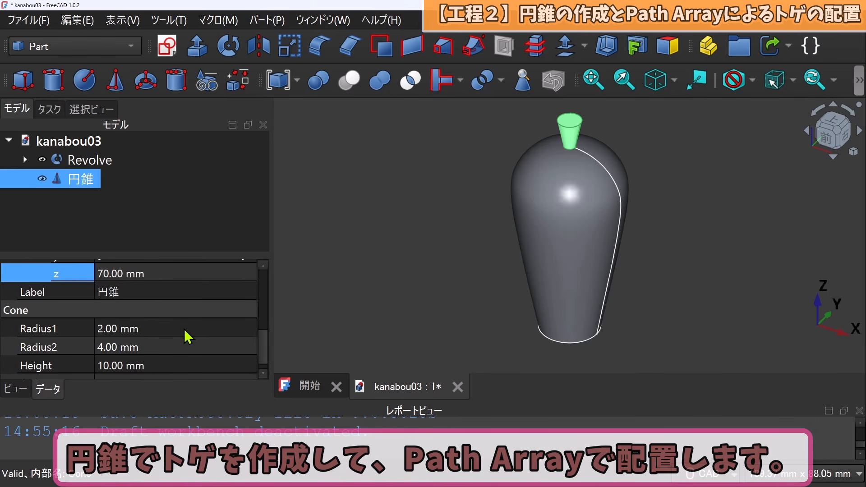
left_click(183, 328)
type("3")
left_click(172, 347)
type("1")
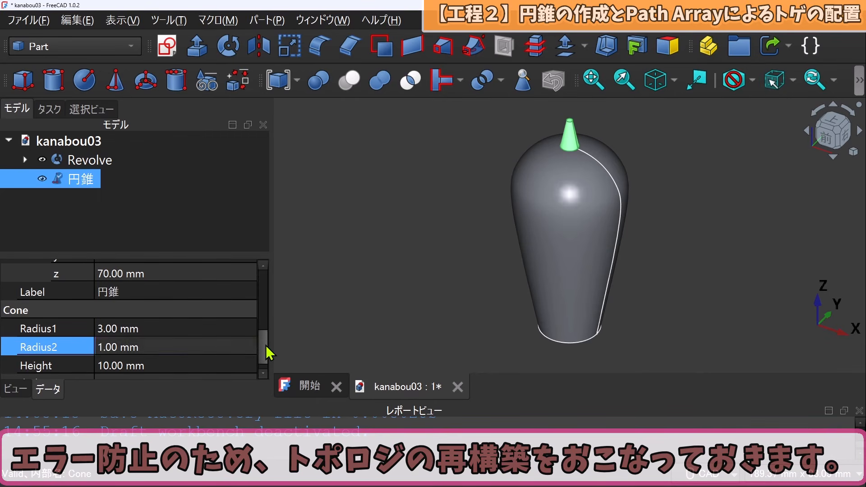
scroll(266, 353, "down", 1)
left_click(209, 348)
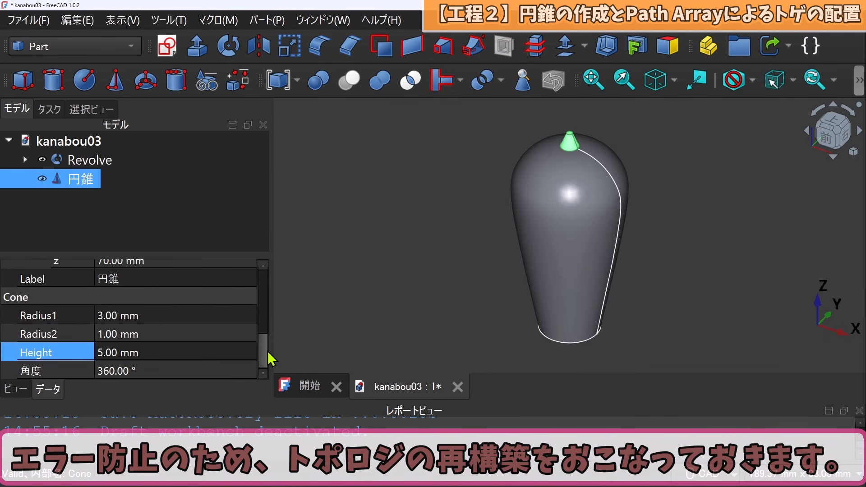
Show the profile sketch inside the revolve feature and hide the revolved body
left_click(25, 161)
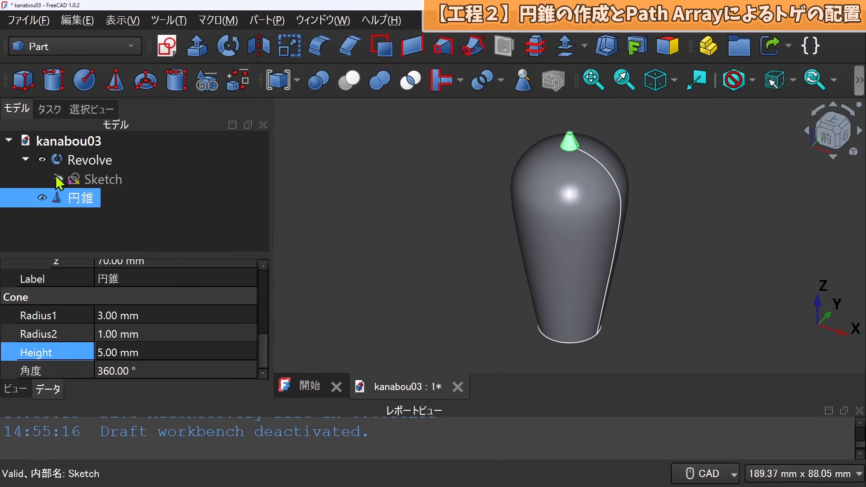
left_click(58, 179)
left_click(42, 160)
Switch to the Draft workbench and create a path array of the cone along the sketch's curved edge
left_click(75, 46)
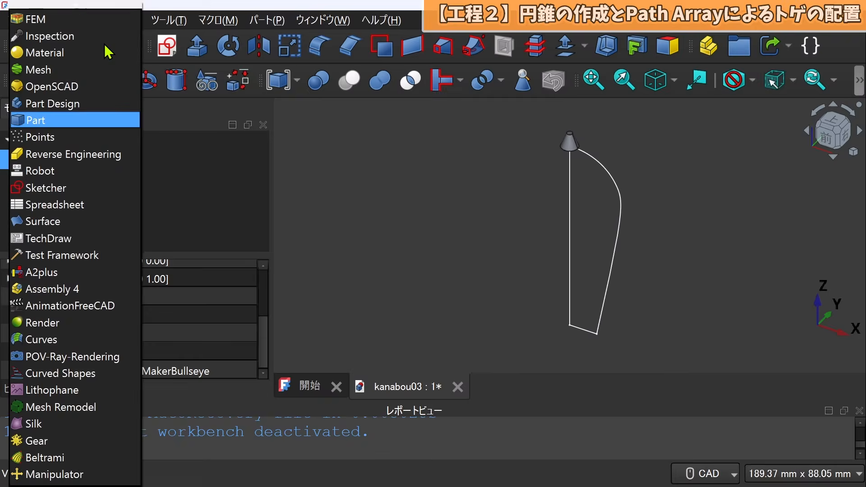
scroll(90, 117, "up", 3)
left_click(46, 53)
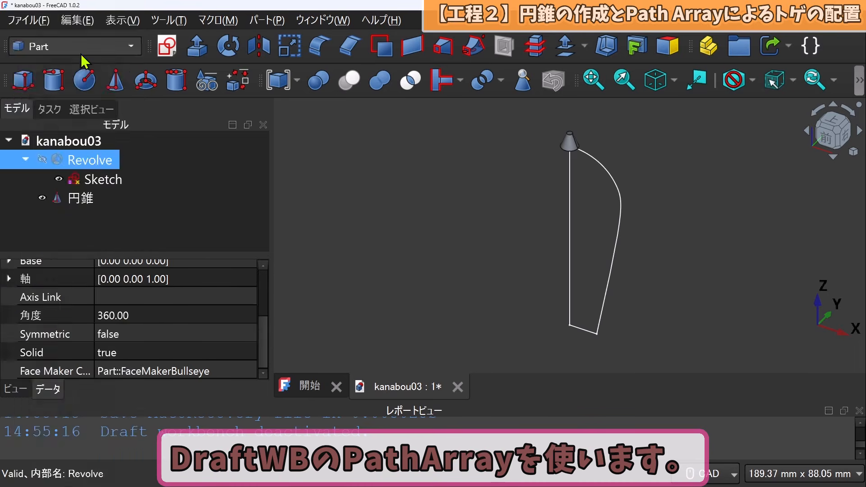
left_click(87, 202)
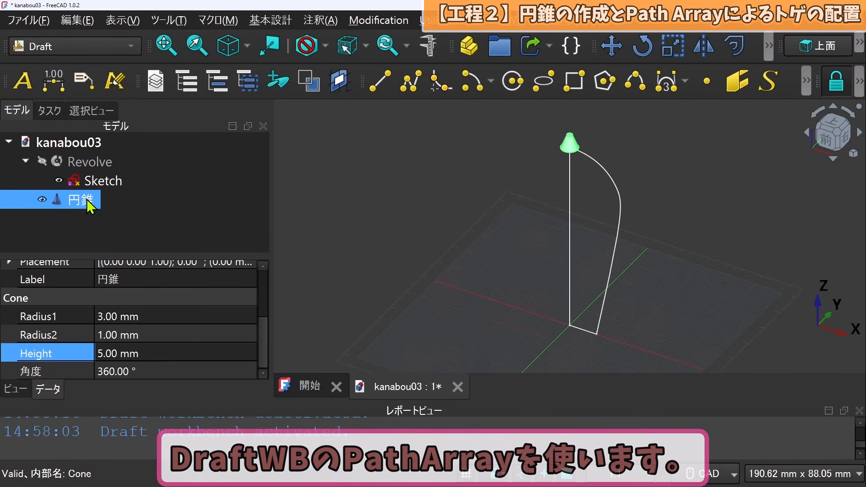
left_click(609, 182, "ctrl")
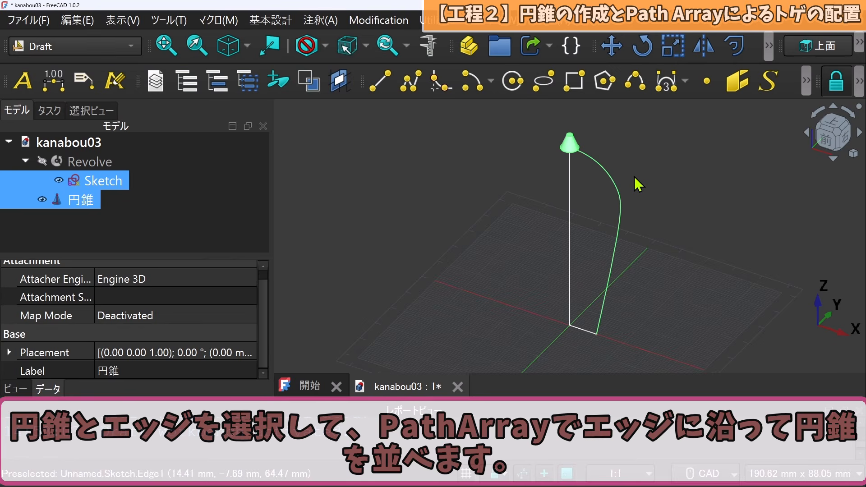
left_click(772, 50)
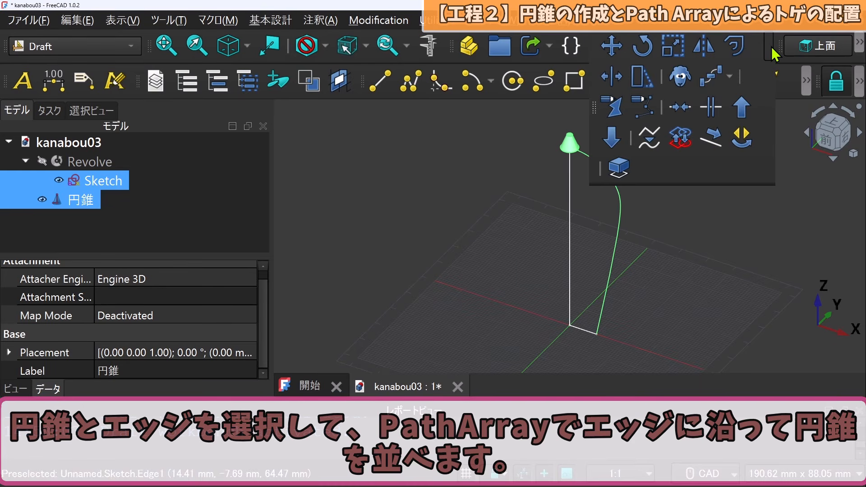
left_click(714, 78)
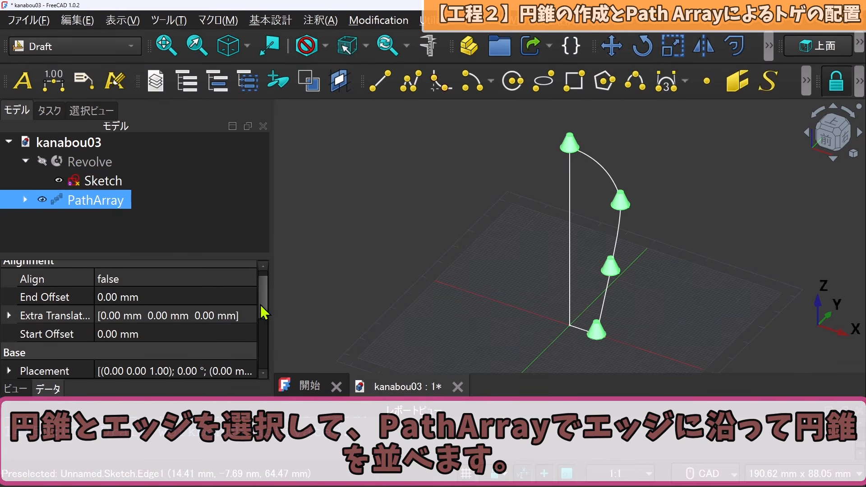
Set the path array's Align property to true
scroll(261, 305, "up", 1)
left_click(231, 291)
left_click(243, 289)
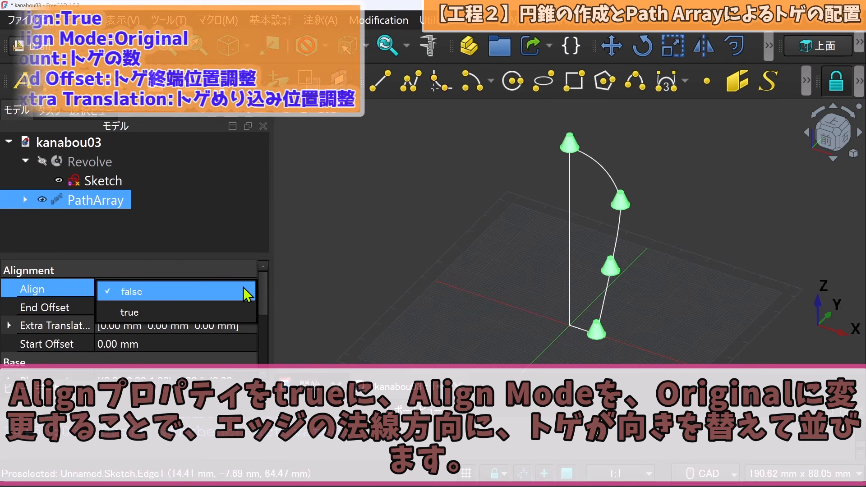
left_click(235, 311)
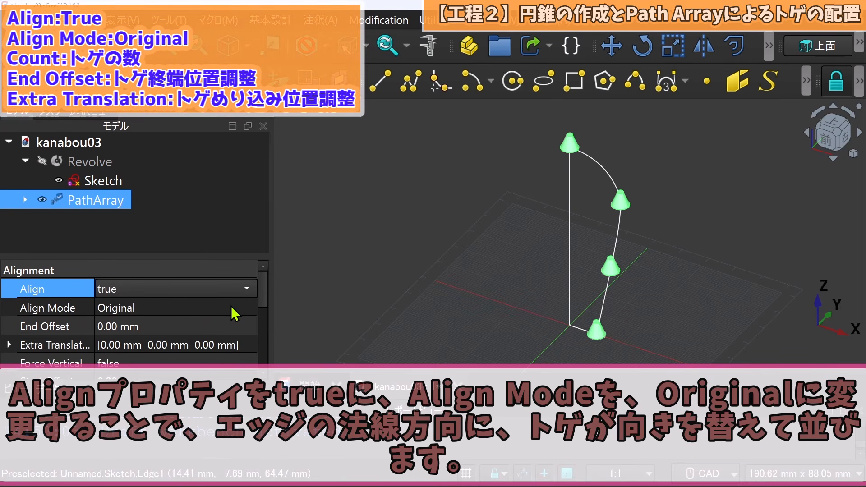
Set the path array's Count to 8
scroll(264, 301, "down", 1)
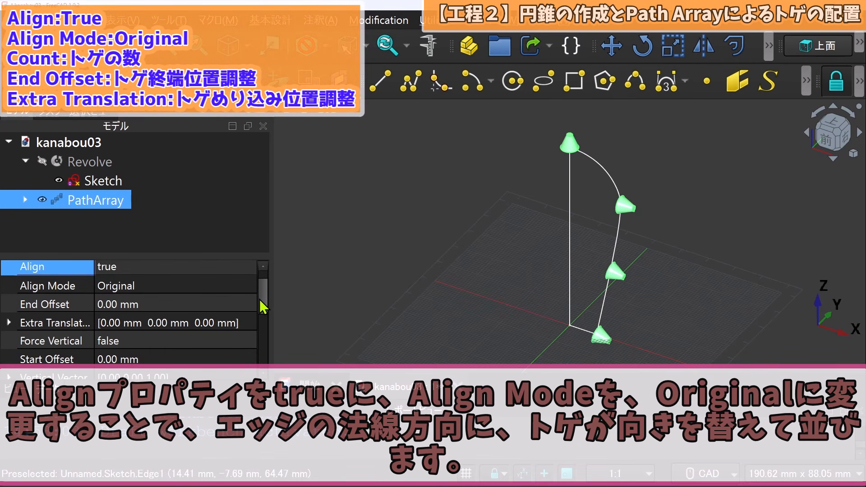
left_click_drag(261, 300, 265, 348)
left_click(202, 323)
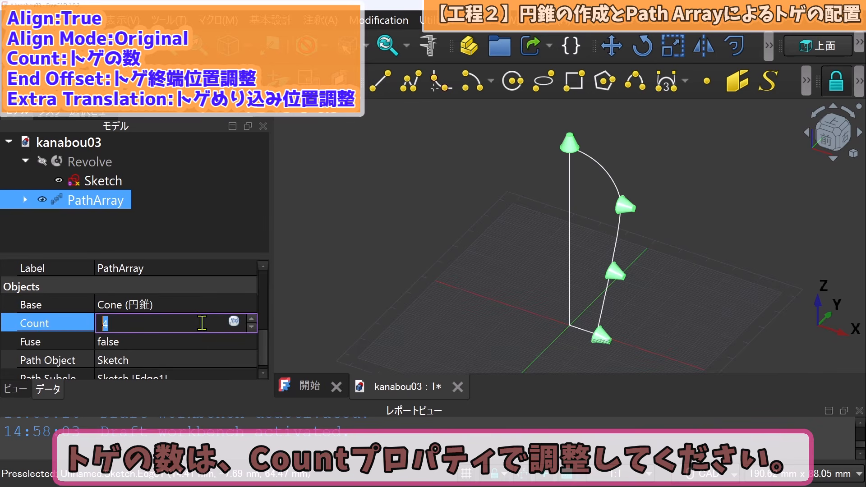
type("8")
key("Return")
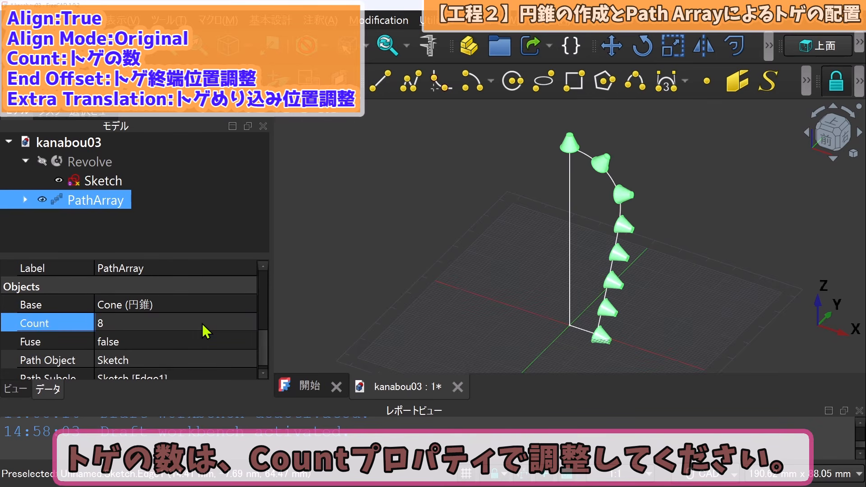
Set the path array's End Offset to 5 mm
left_click_drag(264, 343, 260, 282)
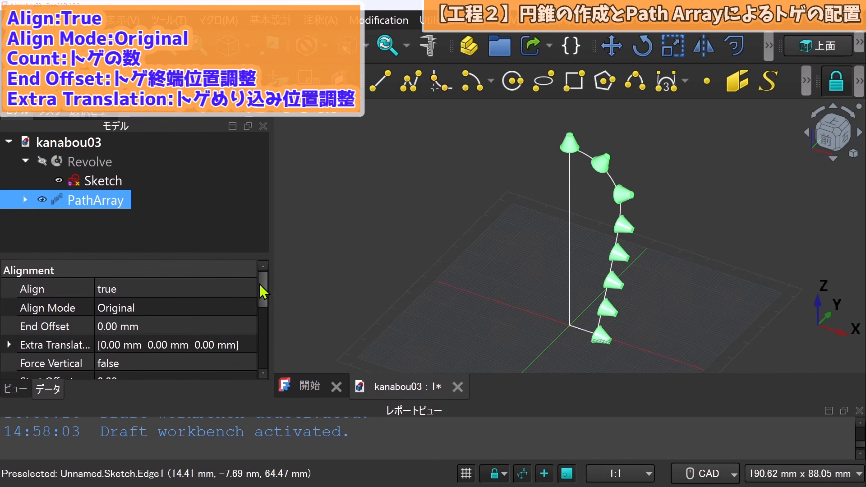
left_click(187, 331)
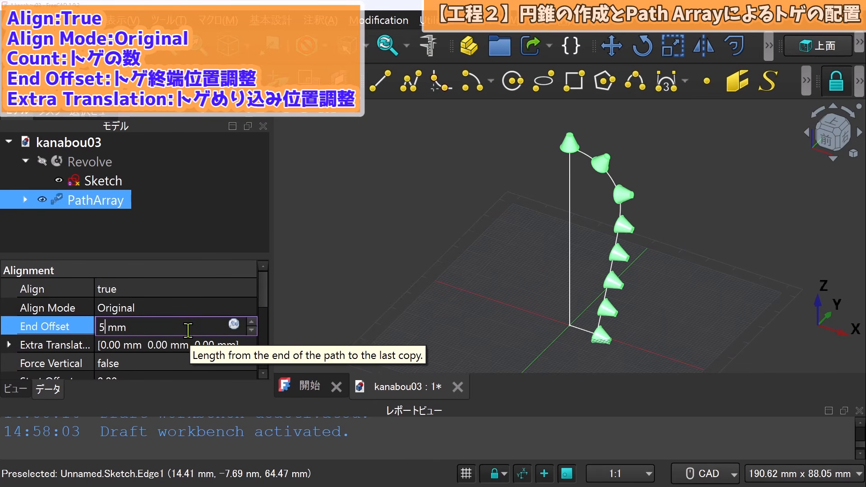
key("Return")
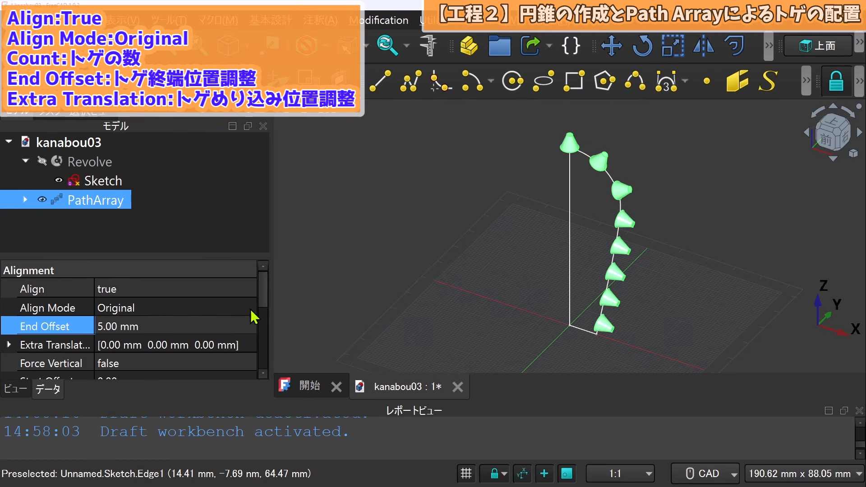
Set the Z component of the path array's Extra Translation to -1 mm
left_click_drag(265, 292, 265, 302)
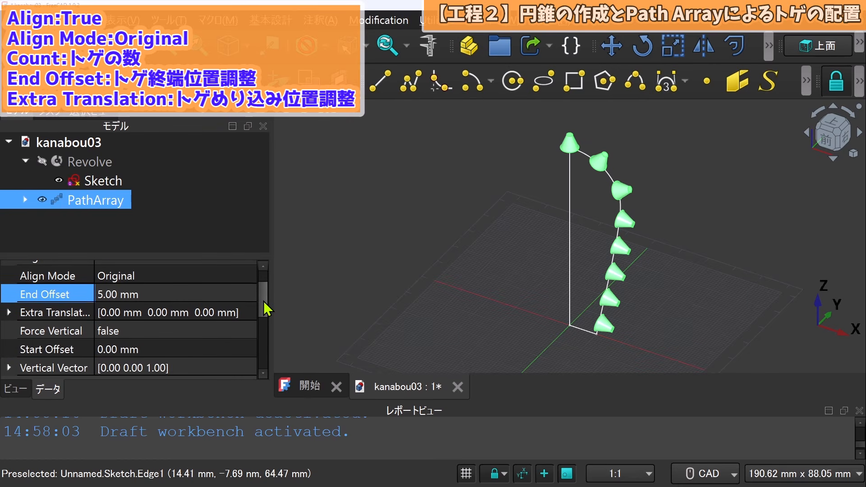
left_click(17, 312)
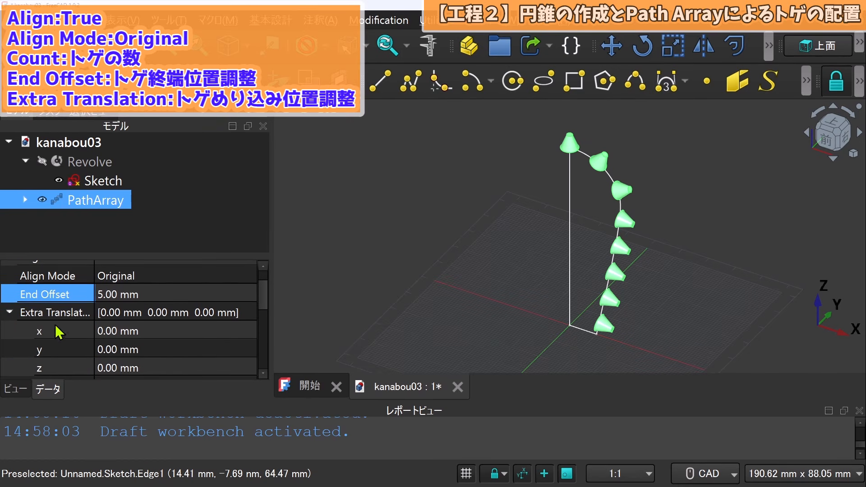
left_click(158, 362)
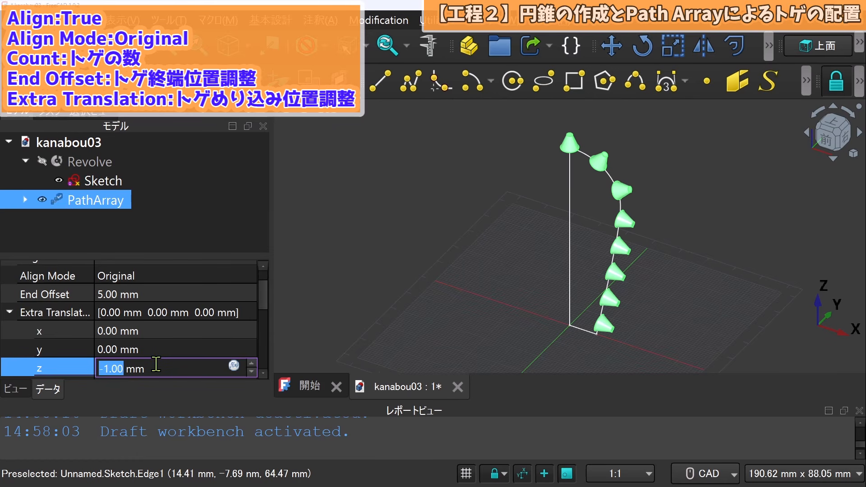
key("Return")
mouse_move(264, 299)
left_mouse_down()
mouse_move(266, 323)
mouse_move(265, 284)
left_mouse_up()
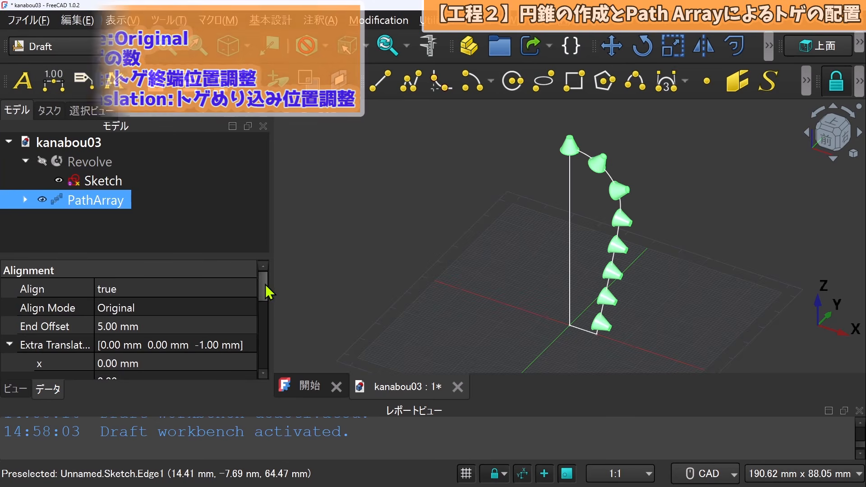
Switch to the Part workbench and make the revolved body visible
left_click(123, 46)
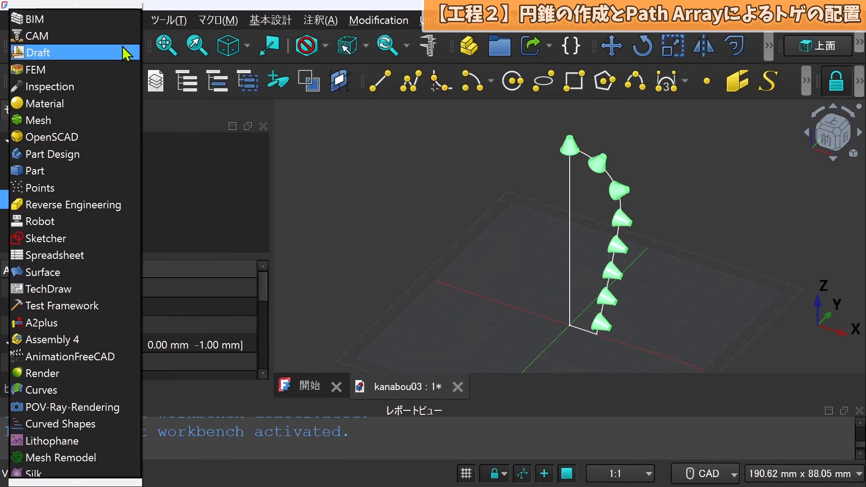
left_click(110, 168)
left_click(42, 159)
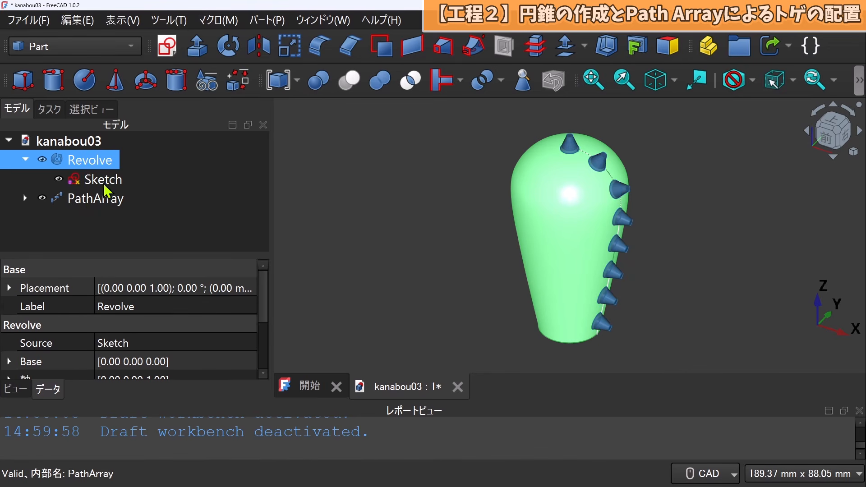
Check the geometry of the spike path array
left_click(90, 198)
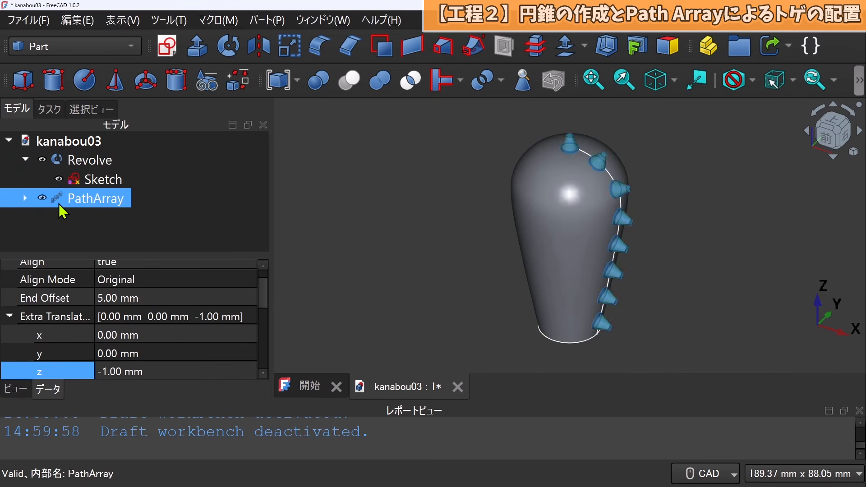
left_click(522, 87)
left_click(270, 369)
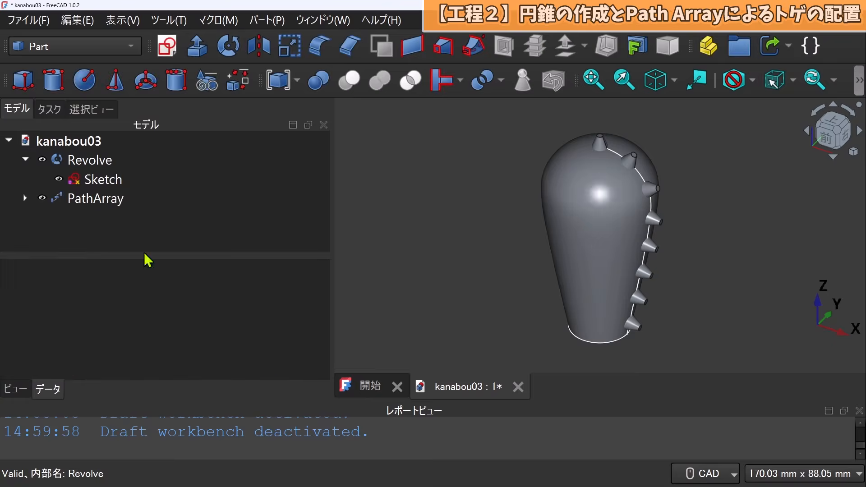
Fuse the spike path array with a Boolean union
left_click(90, 198)
left_click(379, 80)
left_click(179, 361)
left_click(182, 358)
left_click(184, 349)
left_click(227, 238)
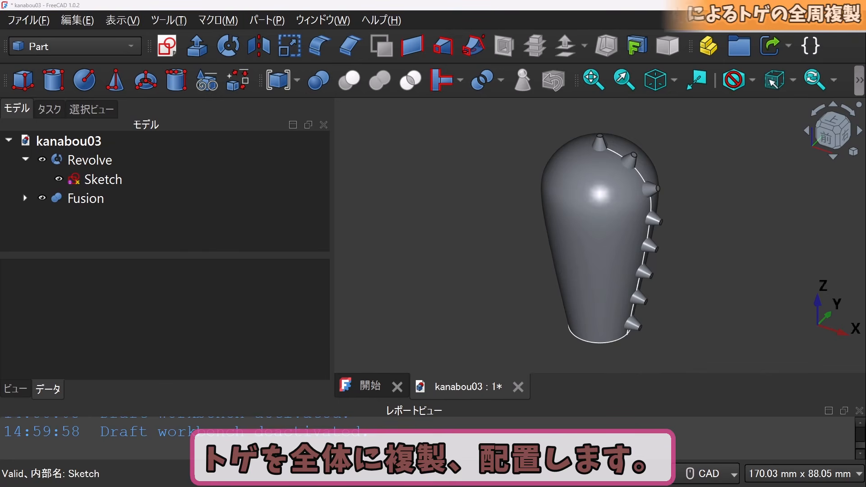
In the Draft workbench, create a polar array of the fused spike row with 6 elements over 360° around the origin
left_click(90, 46)
scroll(86, 57, "up", 1)
left_click(84, 57)
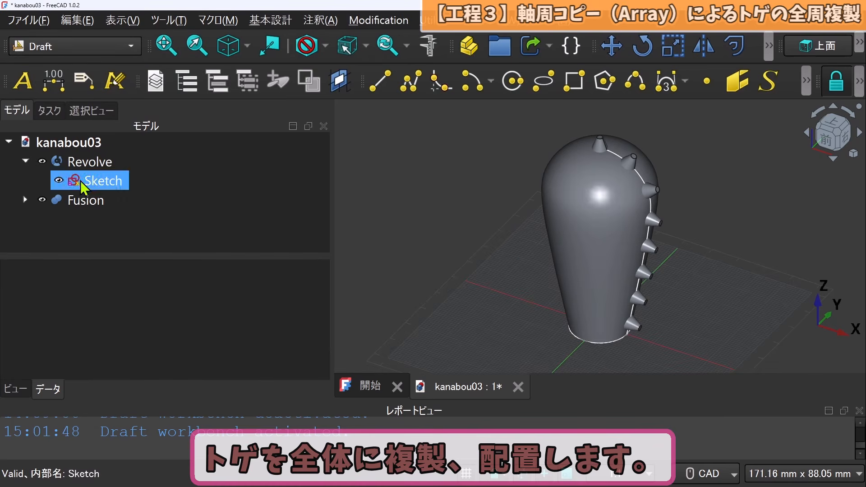
left_click(54, 200)
left_click(771, 45)
left_click(729, 76)
left_click(703, 118)
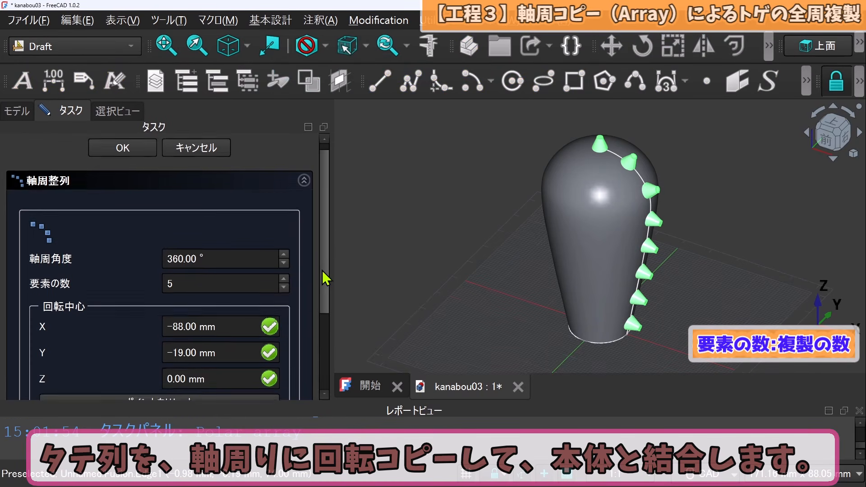
left_click_drag(321, 271, 322, 292)
left_click_drag(194, 248, 138, 247)
left_click(199, 368)
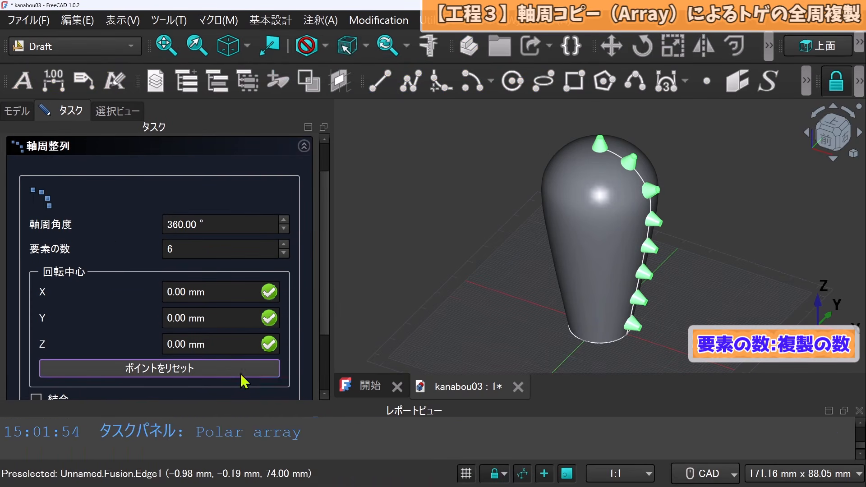
scroll(321, 294, "up", 5)
left_click(122, 158)
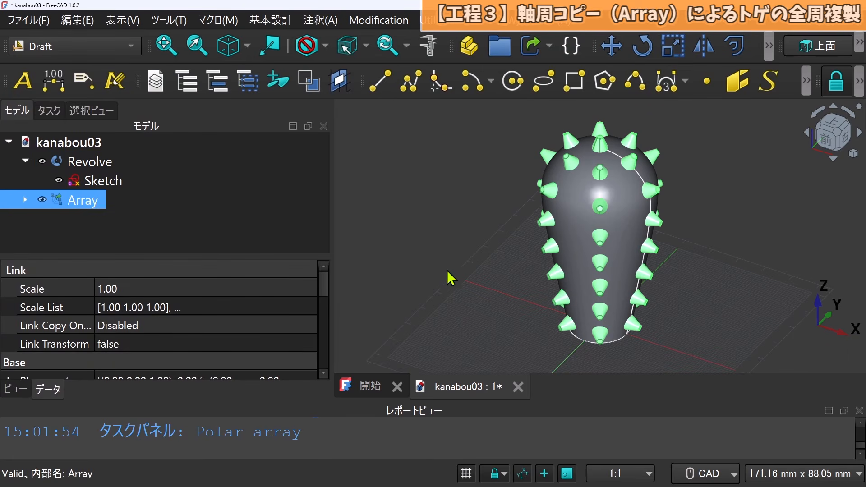
Set the polar array's Number Polar property to 8
middle_click_drag(682, 237, 684, 192)
left_click_drag(322, 280, 322, 331)
left_click(205, 310)
scroll(243, 339, "down", 1)
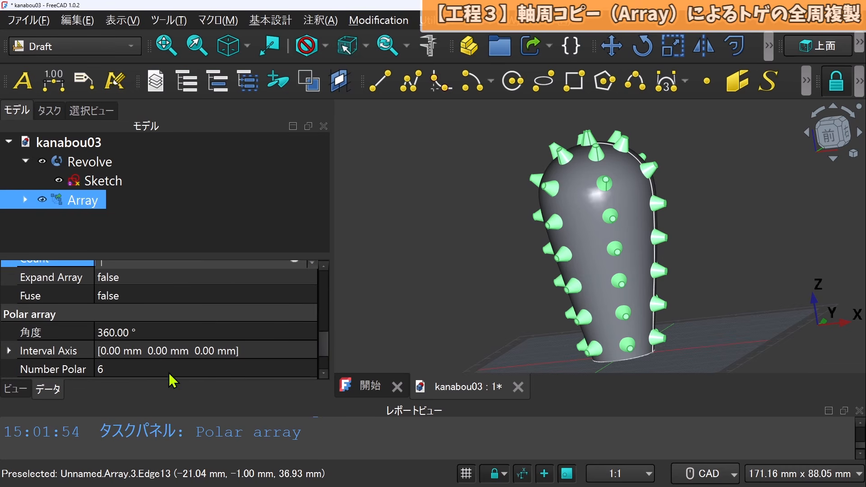
left_click(165, 368)
key("Return")
middle_click_drag(536, 244, 487, 238)
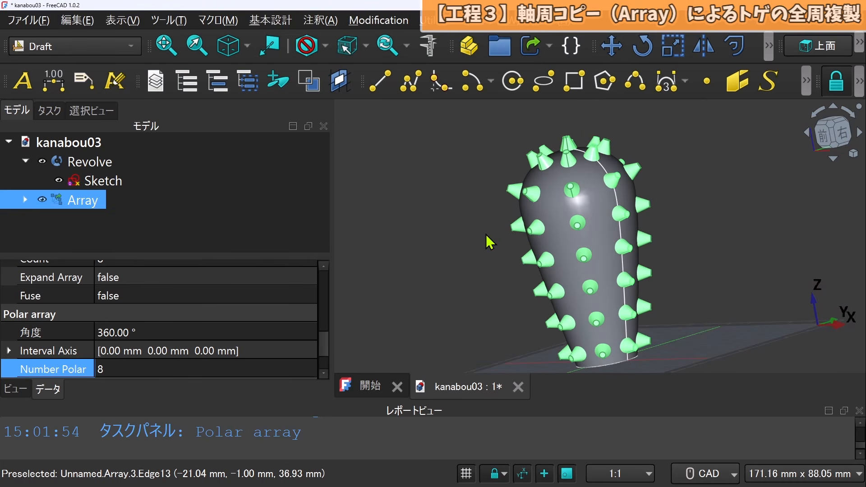
Switch to the Part workbench and check the polar array's geometry
left_click(109, 46)
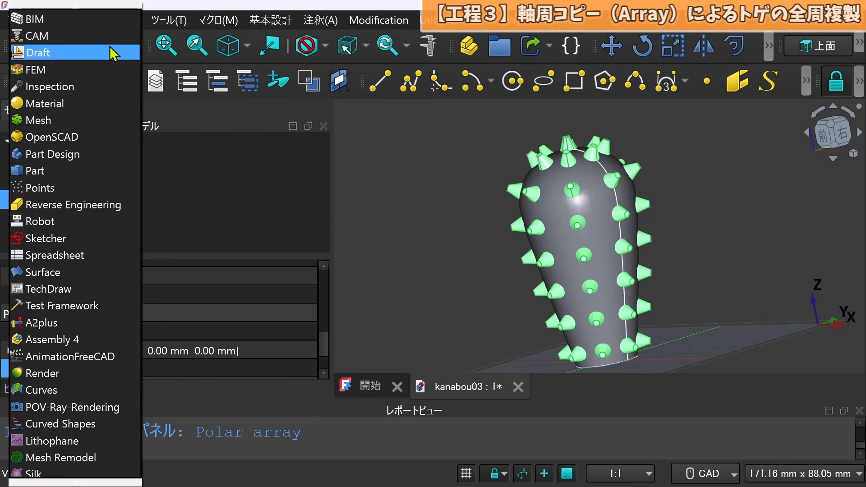
left_click(93, 170)
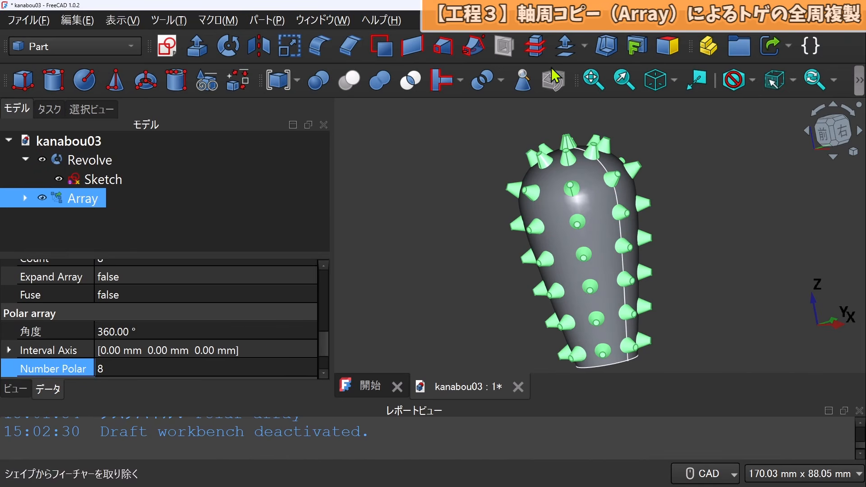
left_click(522, 81)
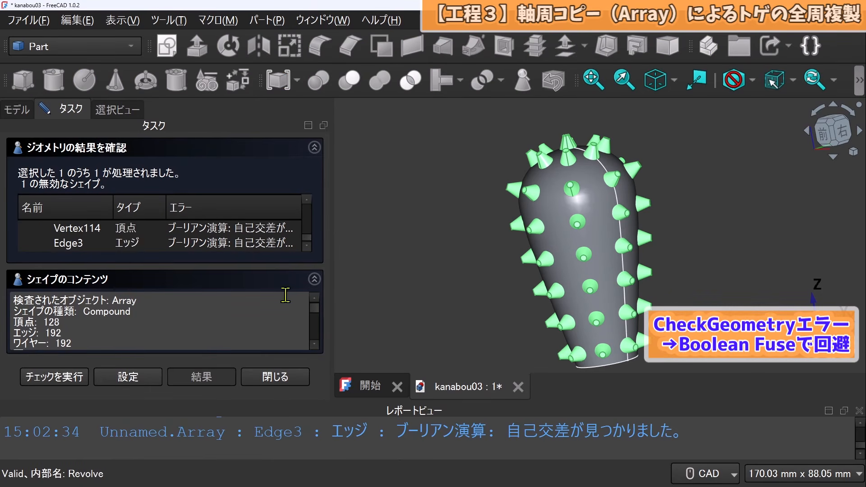
left_click(275, 376)
Fuse the polar array of spikes with a Boolean union and check the fused shape's geometry
left_click(81, 199)
left_click(380, 80)
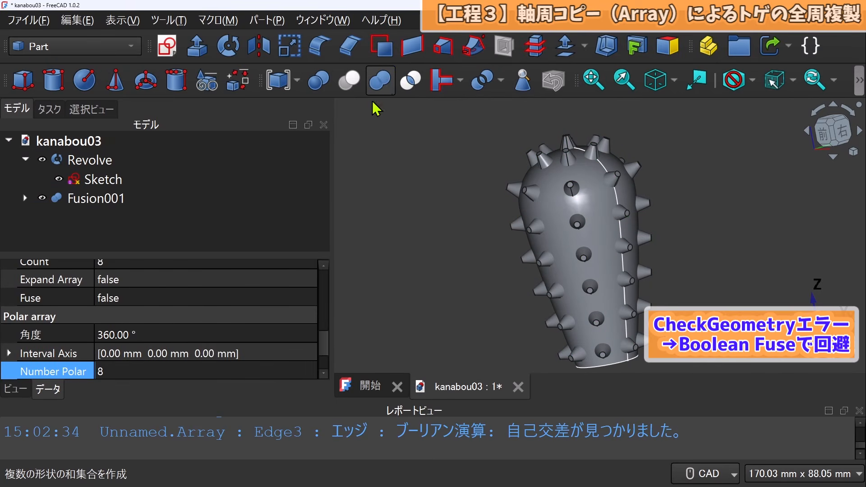
left_click(118, 199)
left_click(522, 80)
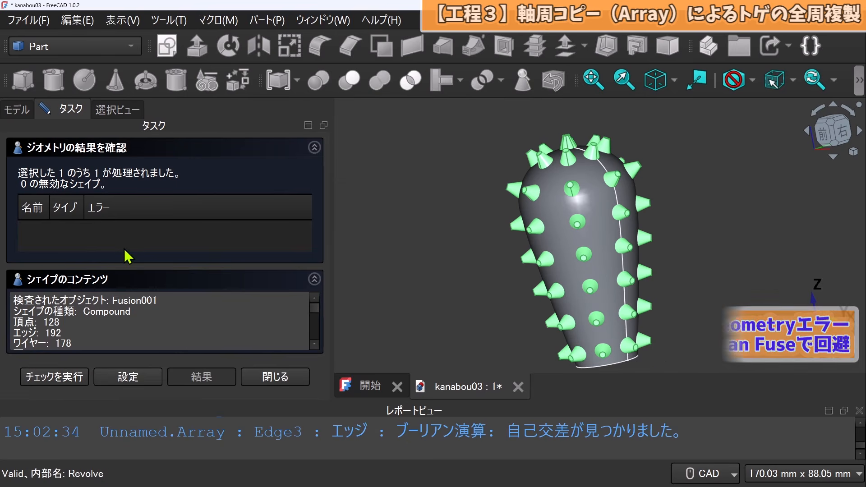
left_click(266, 379)
Fuse the revolved body and the fused spikes into one solid with a Boolean union
left_click(106, 199)
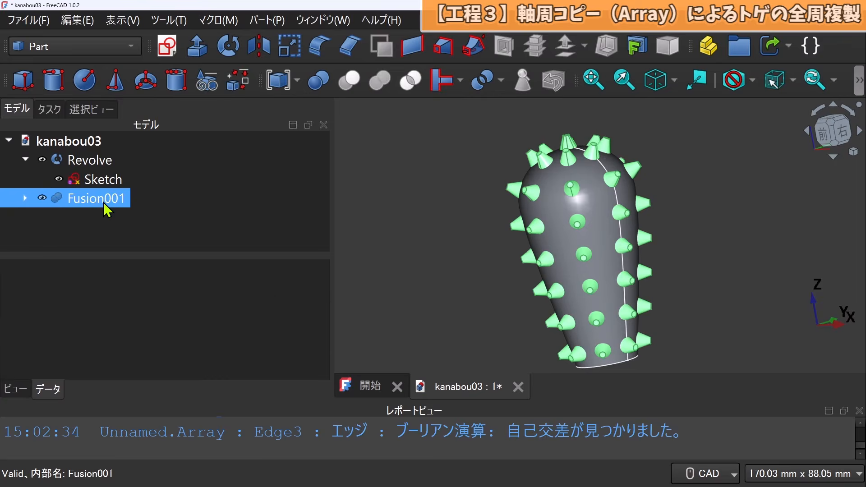
left_click(88, 161, "ctrl")
left_click(96, 199)
left_click(222, 361)
left_click(178, 315)
left_click(97, 163)
left_click(100, 199, "ctrl")
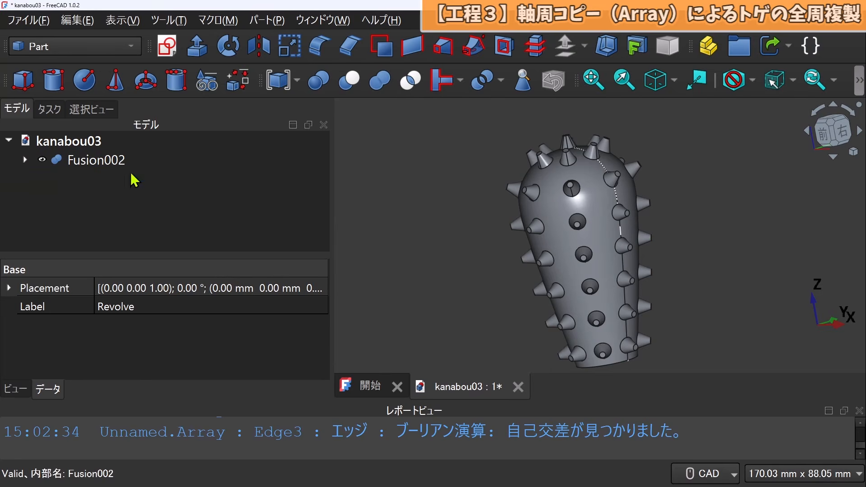
Check the geometry of the combined body and spikes
left_click(96, 160)
left_click(518, 80)
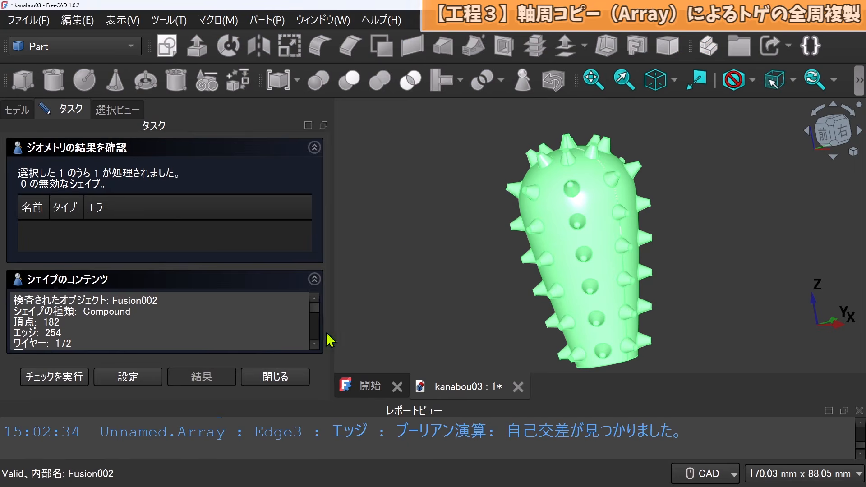
left_click(271, 378)
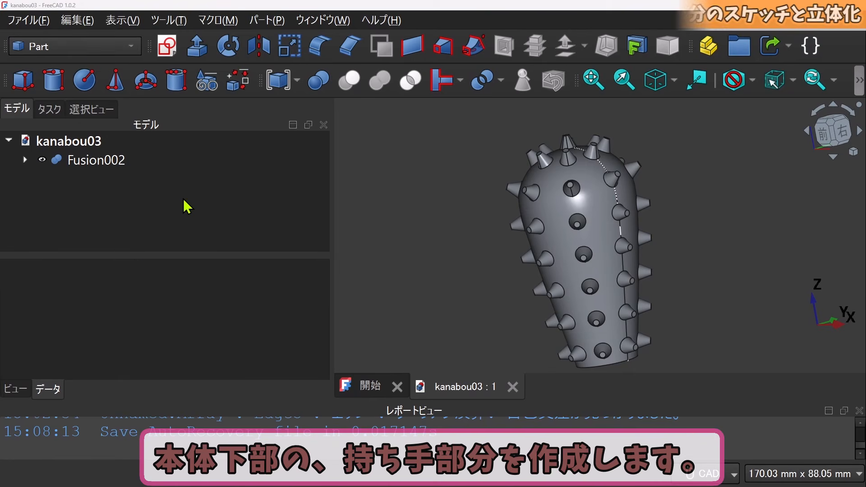
Create a new sketch on the XZ plane for the club's handle
left_click(96, 160)
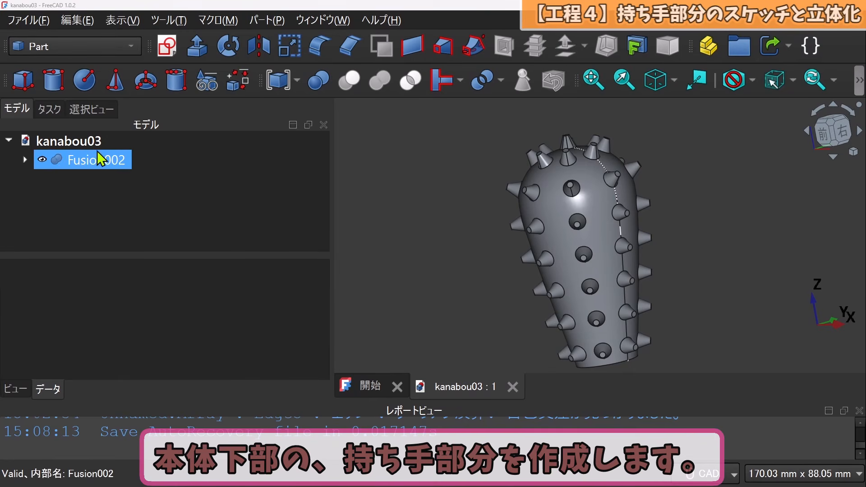
left_click(68, 141)
left_click(168, 46)
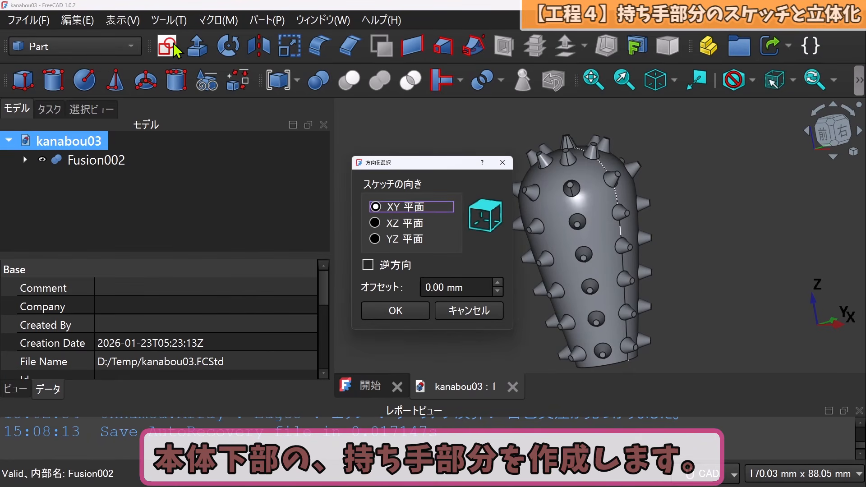
left_click(393, 224)
left_click(395, 310)
Draw a construction rectangle 5 mm wide and 70 mm high, extending downward from the origin
middle_click_drag(617, 306, 576, 199)
left_click(661, 50)
middle_click_drag(543, 298, 542, 229)
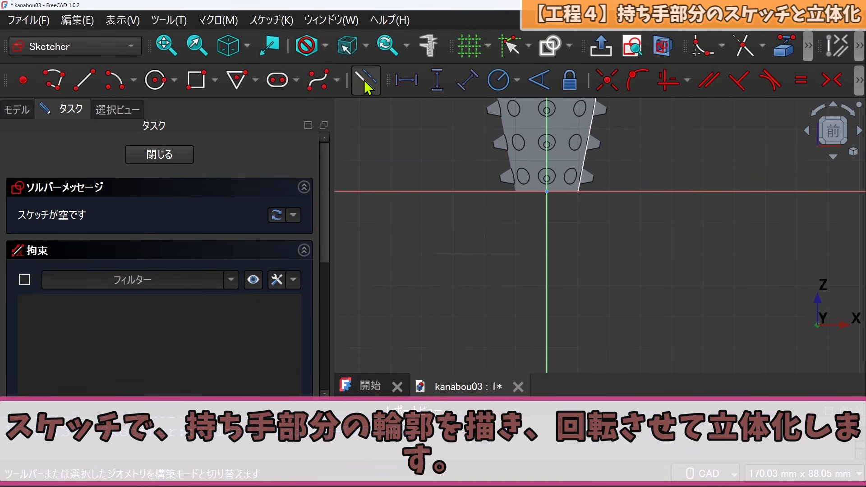
left_click(196, 81)
left_click(546, 193)
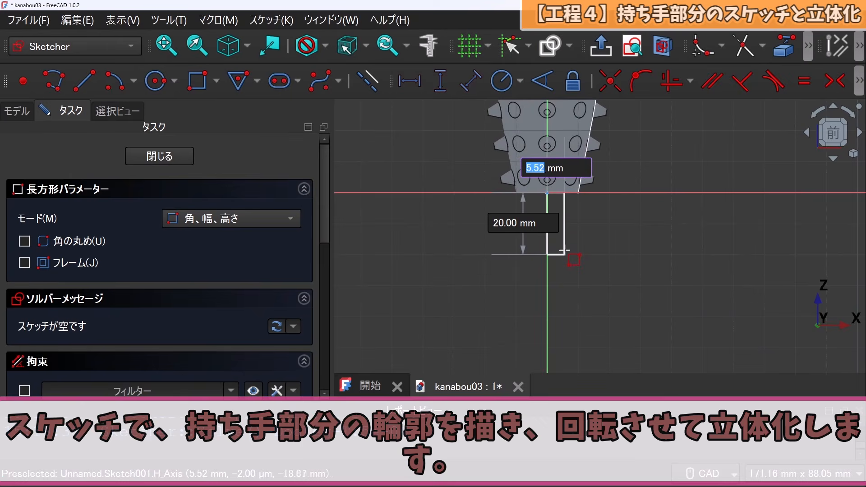
type("570")
key("Return")
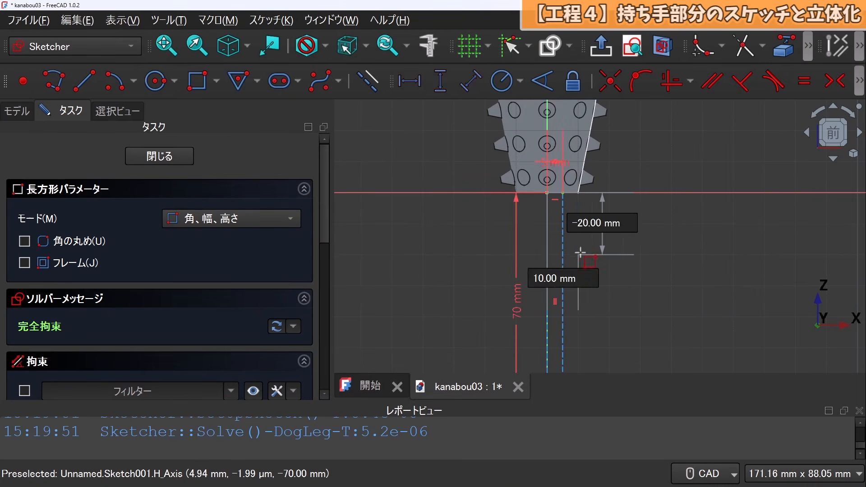
right_click(580, 252)
Draw a normal-geometry polyline from the origin about 10 mm along the horizontal axis, then down to the construction rectangle's lower outer corner
scroll(578, 254, "down", 3)
middle_click_drag(582, 315, 582, 289)
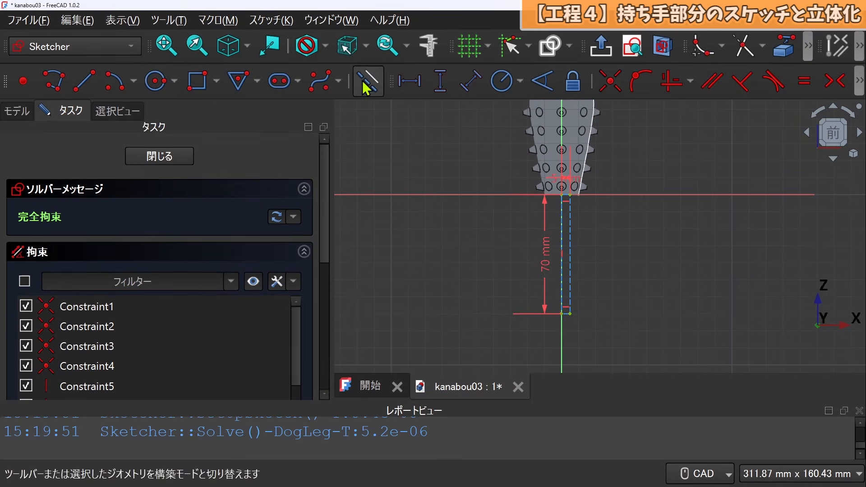
left_click(86, 79)
left_click(54, 81)
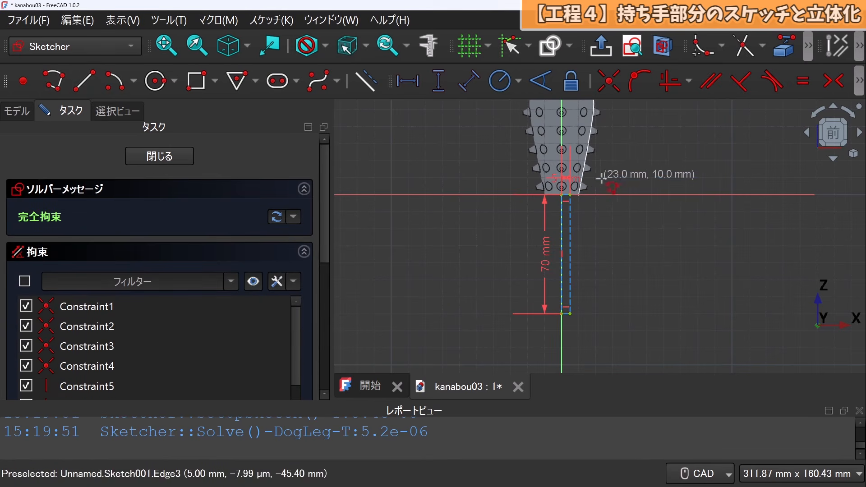
scroll(601, 178, "up", 6)
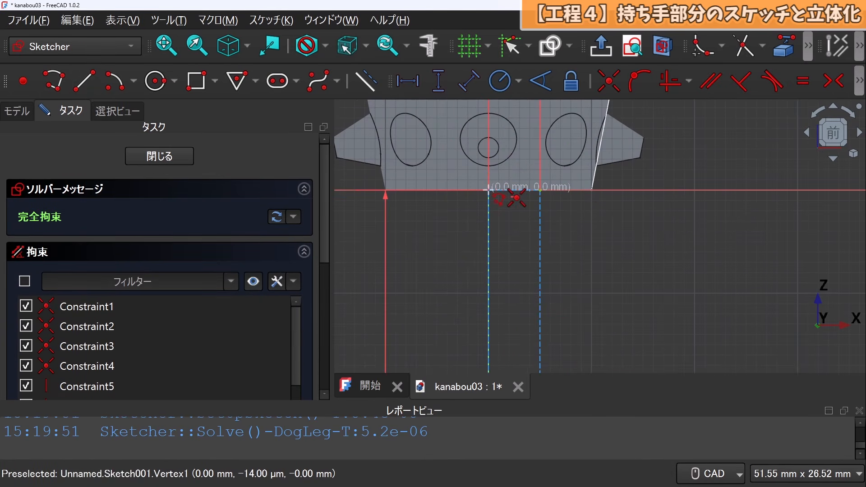
scroll(581, 223, "down", 8)
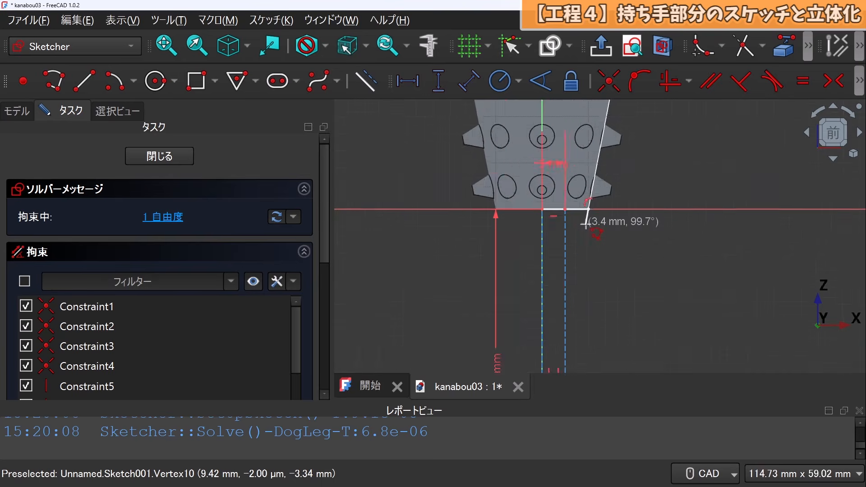
scroll(604, 243, "up", 7)
scroll(589, 253, "up", 1)
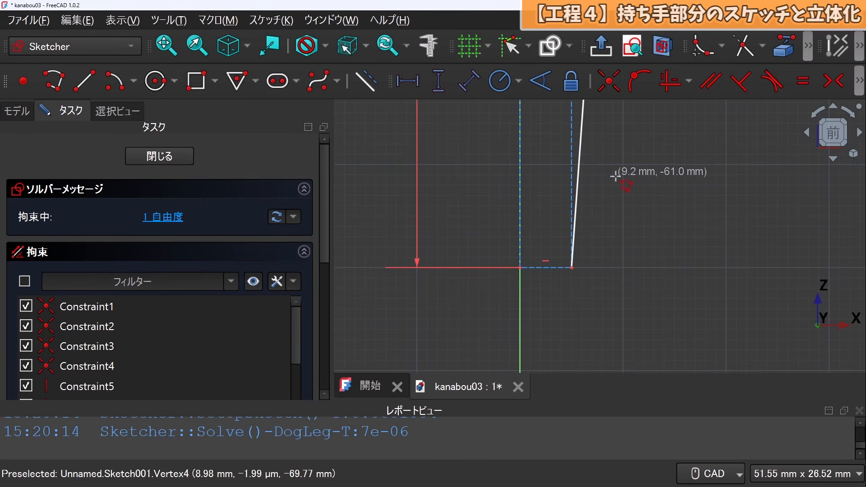
Draw a circle about 20 mm in diameter centred on the construction rectangle's lower corner on the vertical axis
left_click(156, 83)
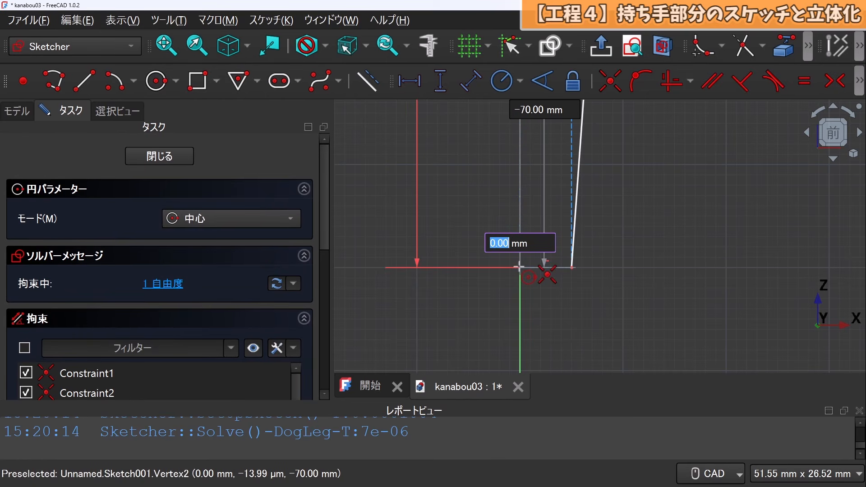
left_click(520, 267)
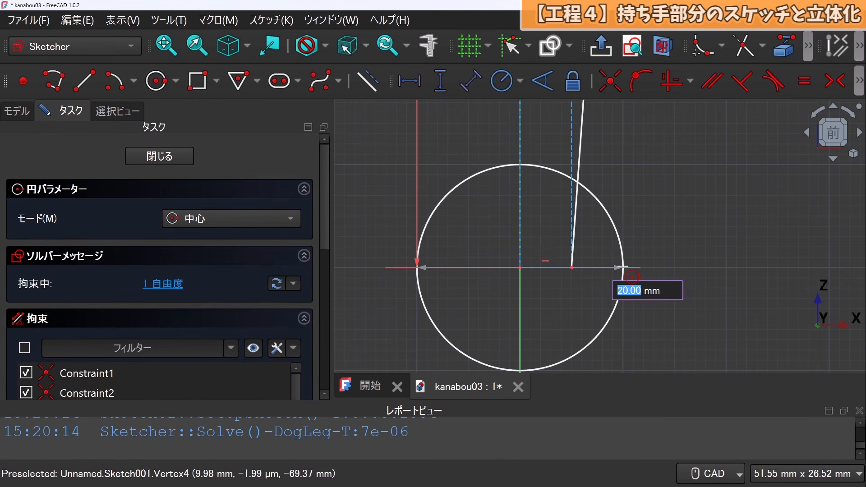
left_click(622, 267)
scroll(672, 160, "down", 2)
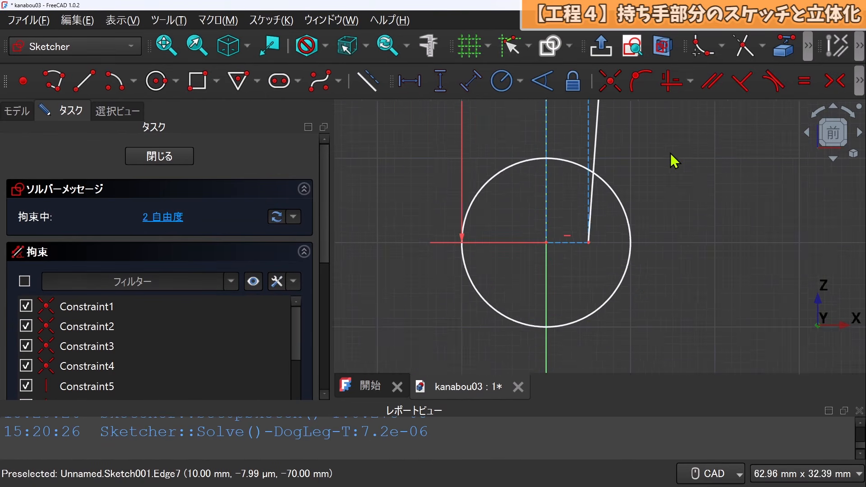
Draw a vertical line about 90 mm long from the origin down the vertical axis, ending below the circle
left_click(83, 80)
scroll(588, 245, "down", 6)
scroll(598, 101, "up", 10)
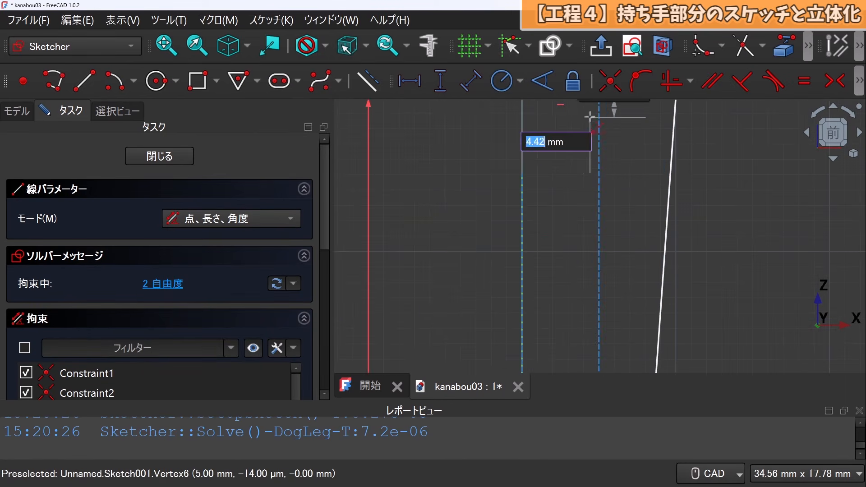
middle_click_drag(590, 120, 588, 198)
left_click(518, 172)
middle_click_drag(518, 349, 549, 85)
middle_click_drag(552, 344, 558, 237)
scroll(558, 237, "up", 3)
scroll(558, 237, "down", 8)
middle_click_drag(561, 148, 564, 273)
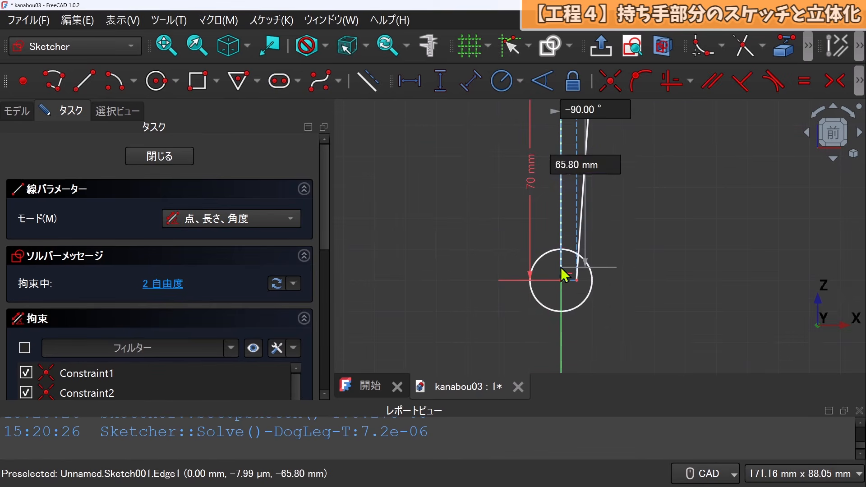
scroll(559, 338, "up", 3)
left_click(562, 345)
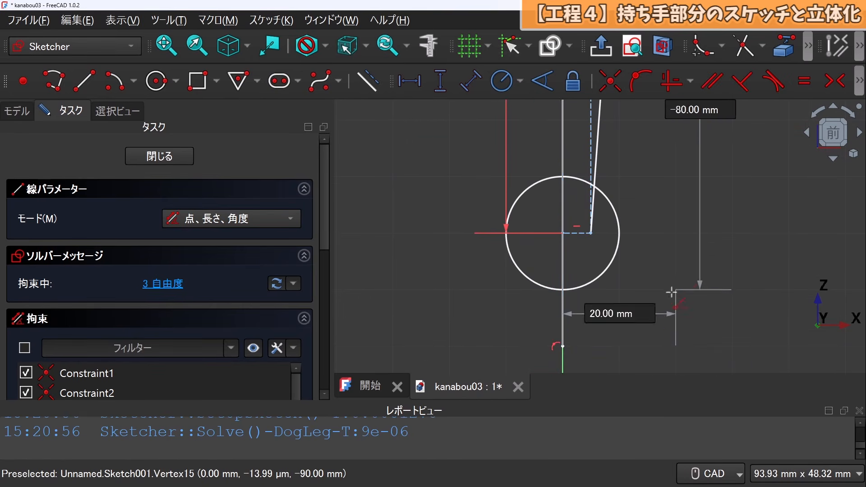
right_click(668, 243)
Trim the circle, slanted line and vertical line where they cross, leaving one closed handle outline with a rounded lower end
left_click(744, 47)
left_click(507, 226)
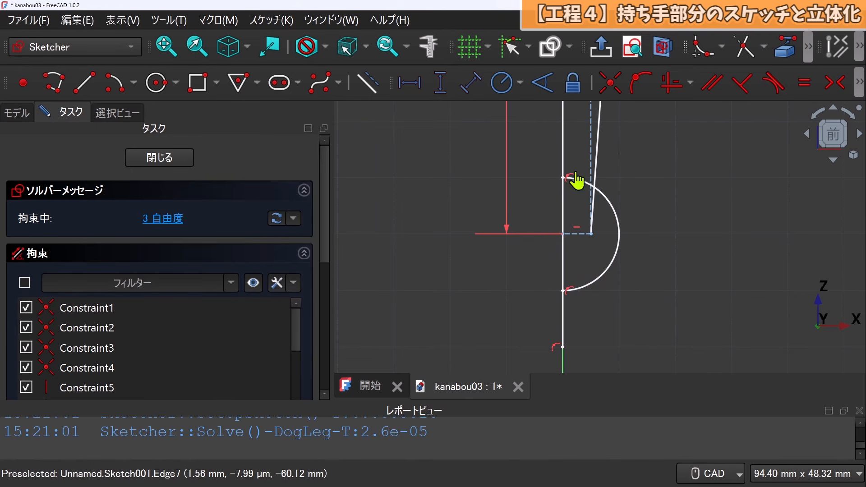
scroll(586, 210, "up", 10)
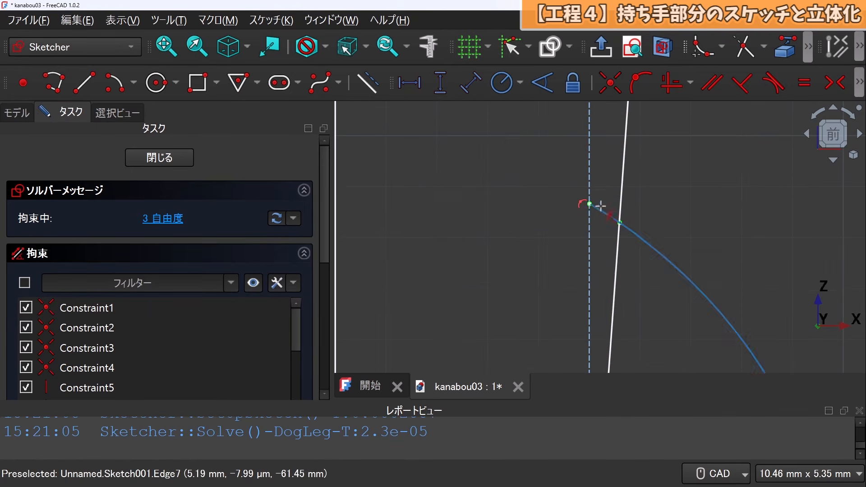
scroll(637, 239, "down", 3)
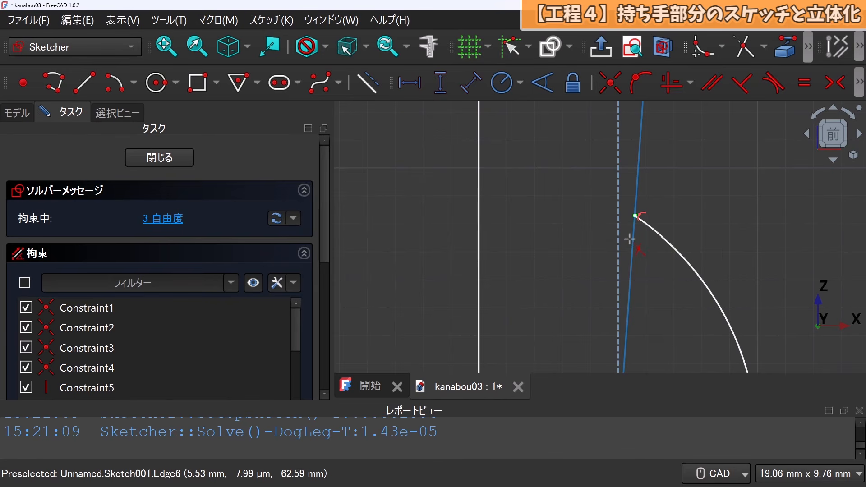
scroll(643, 251, "down", 9)
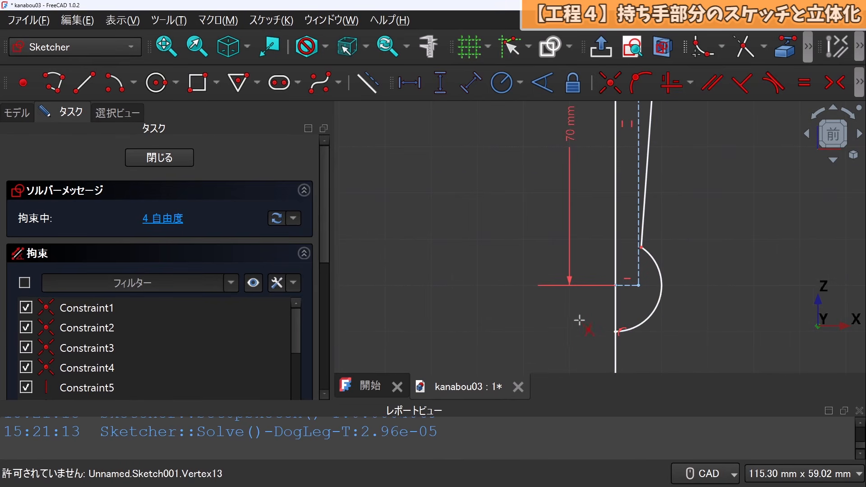
scroll(699, 314, "up", 1)
scroll(703, 304, "down", 5)
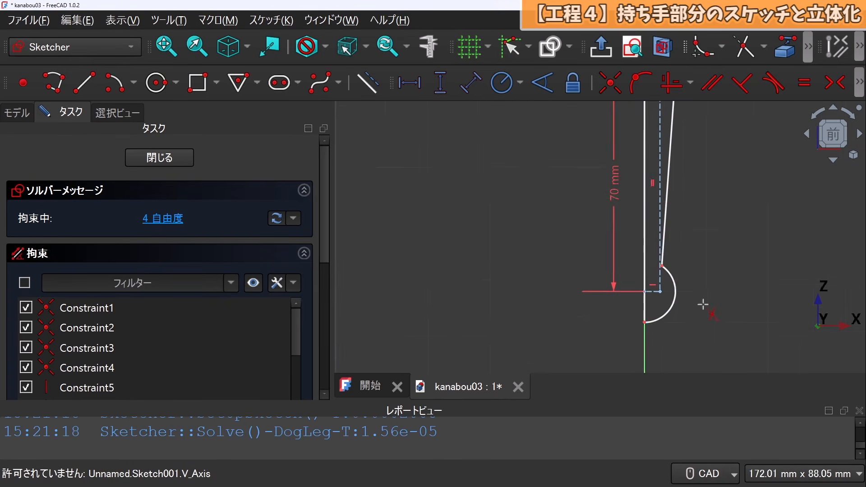
middle_click_drag(729, 276, 638, 281)
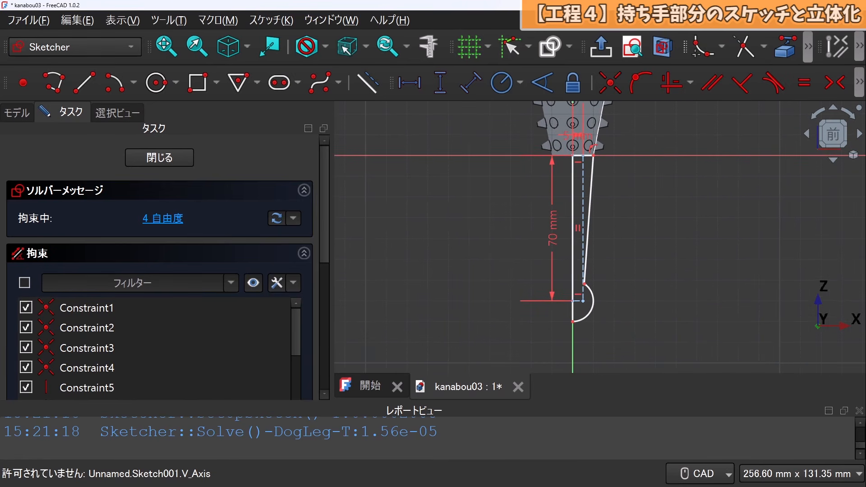
scroll(647, 258, "up", 3)
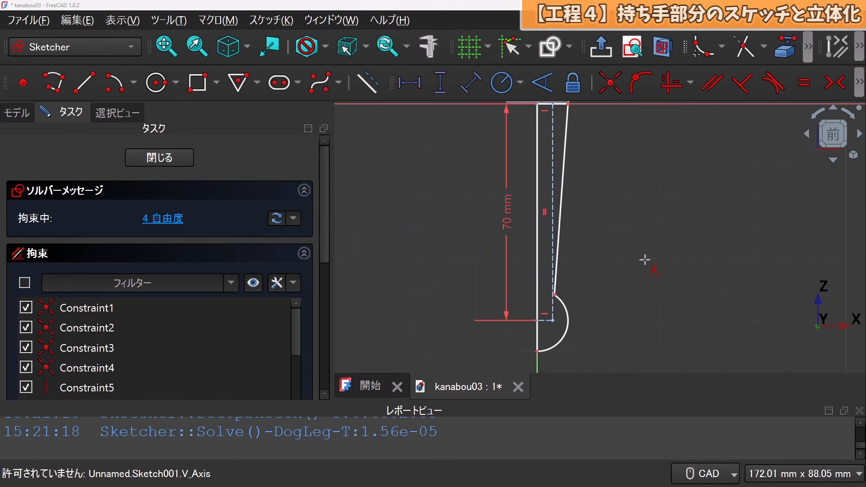
Add a reference angle dimension between the construction rectangle's vertical edge and the slanted handle line, and close the sketch
left_click(538, 210)
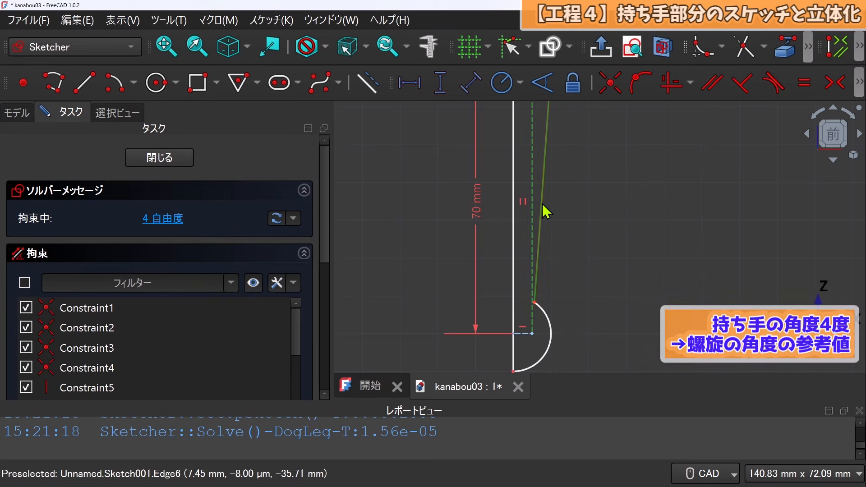
left_click(548, 90)
scroll(458, 245, "up", 5)
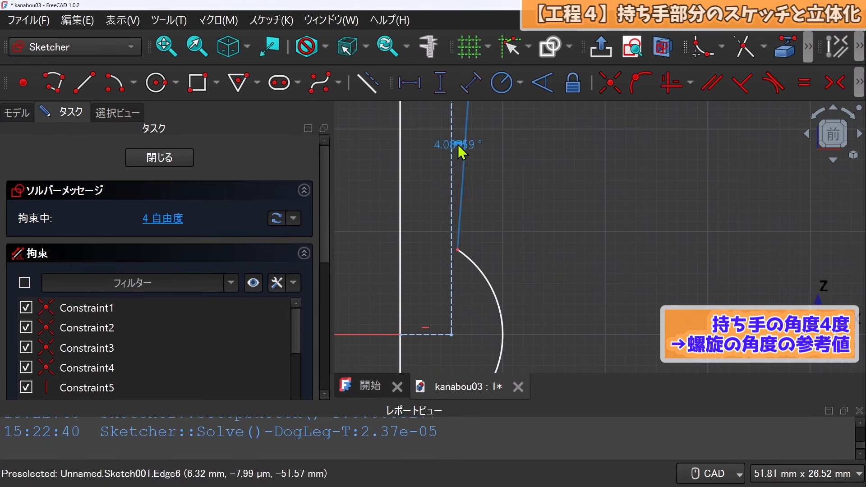
scroll(518, 216, "down", 6)
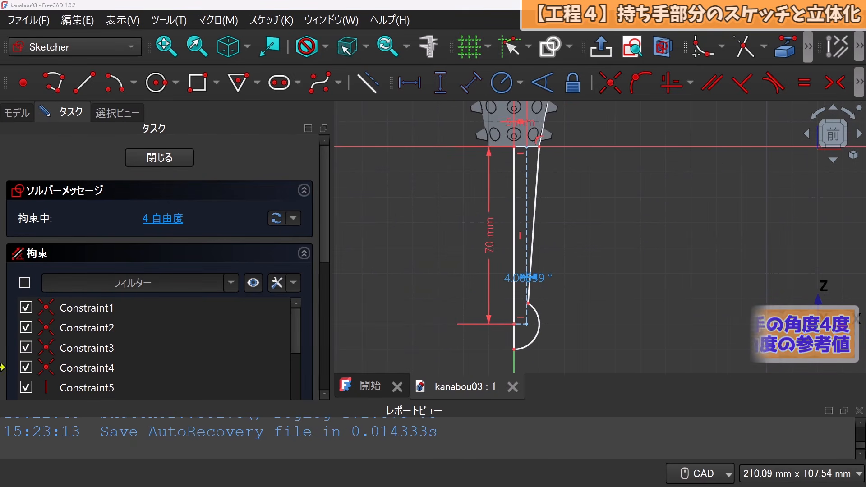
left_click(169, 164)
Revolve the handle sketch about the Z axis to form the handle body
scroll(487, 239, "down", 3)
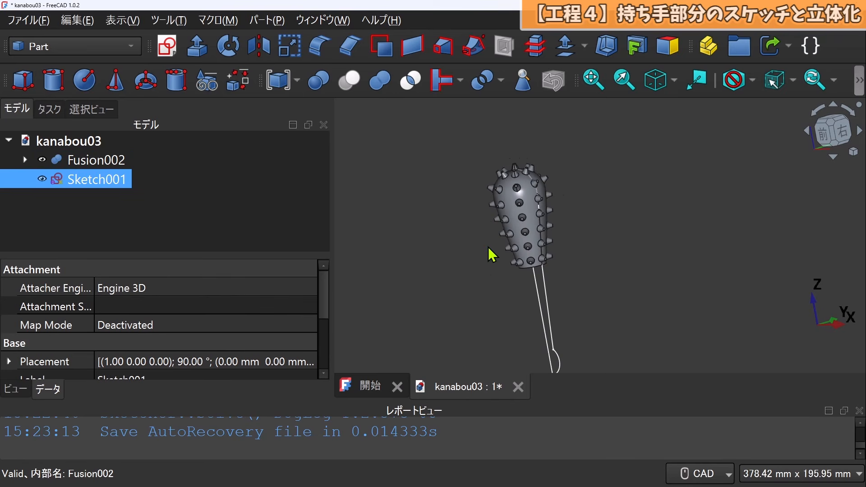
left_click(228, 45)
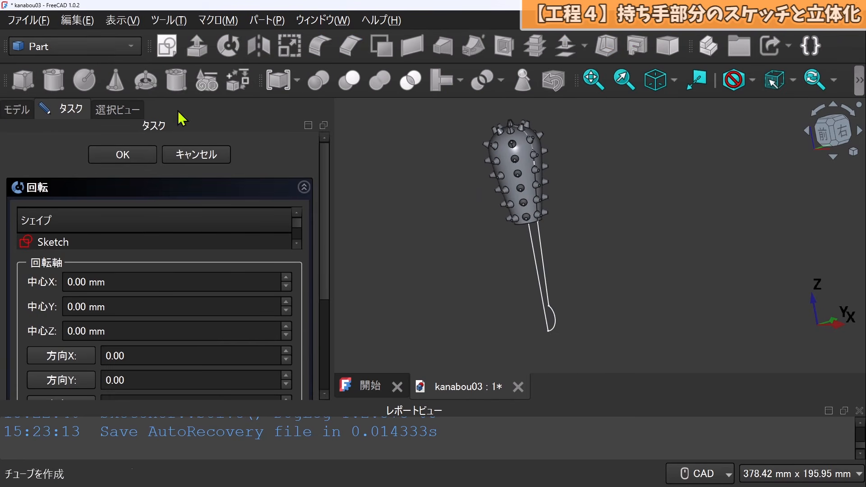
left_click(120, 153)
left_click(174, 194)
Check the revolved handle's geometry for errors
left_click(116, 181)
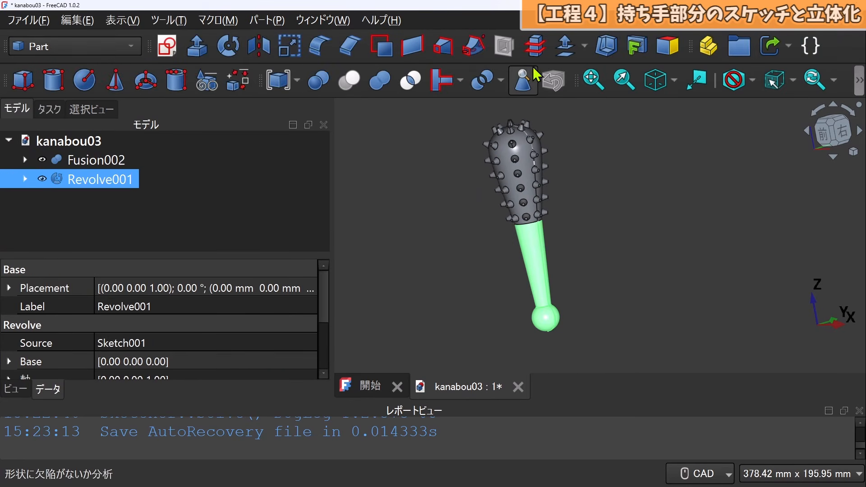
left_click(519, 85)
left_click(275, 376)
left_click(116, 181)
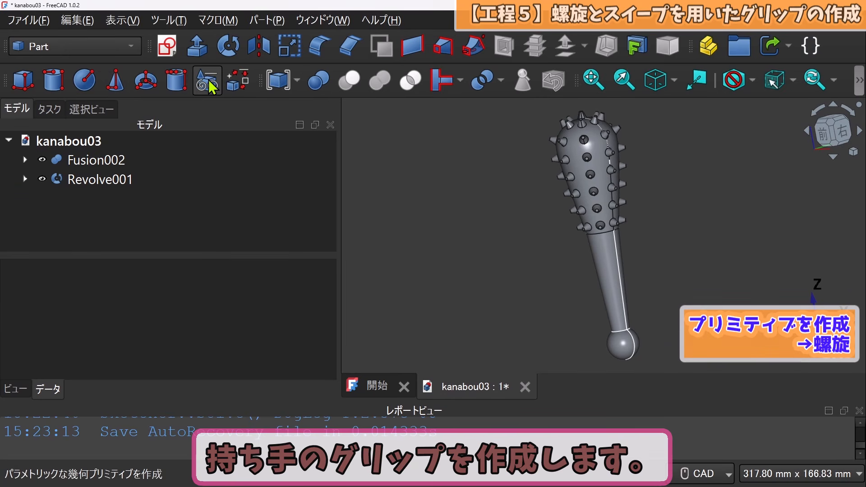
Create a right-handed helix primitive with pitch 8, height 65, radius 5 and angle 4
left_click(209, 82)
left_click(180, 217)
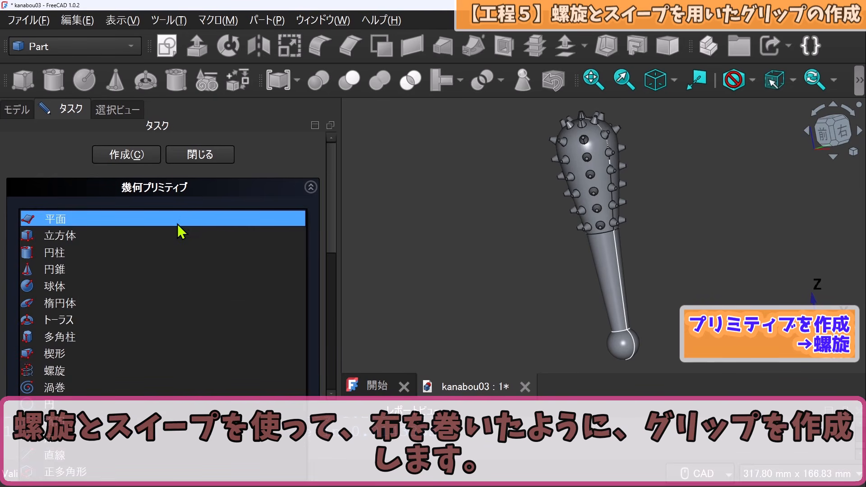
left_click(128, 369)
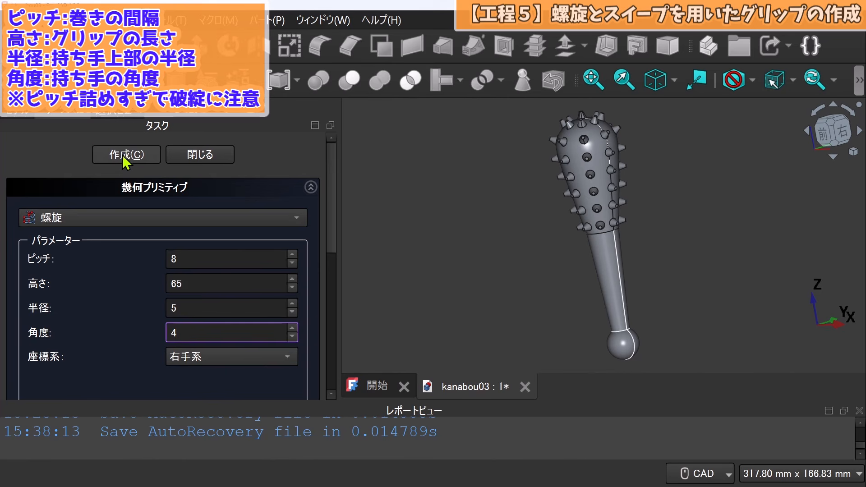
left_click(210, 151)
Hide the spiked body and set the helix's Z position to -70 mm so it wraps the handle
left_click(42, 159)
left_click(97, 201)
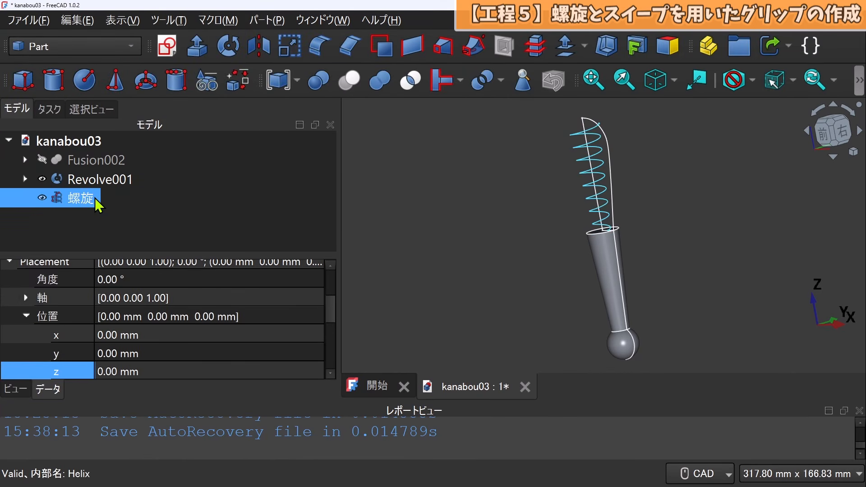
left_click(165, 371)
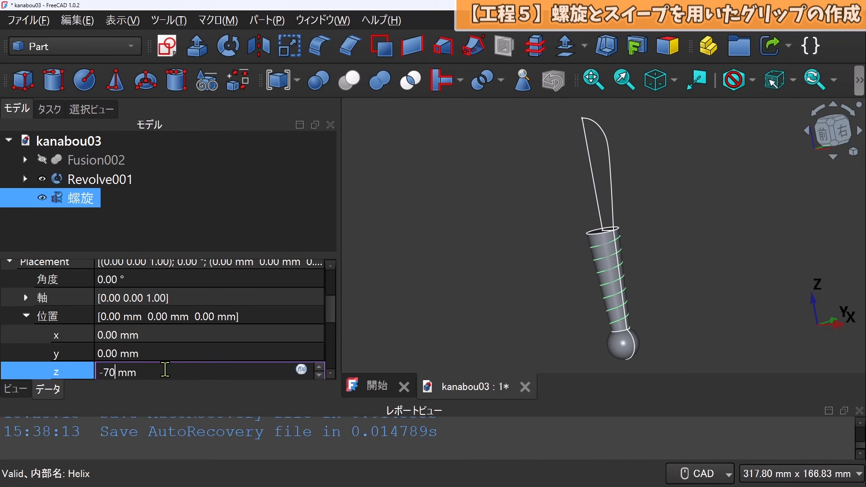
key("Return")
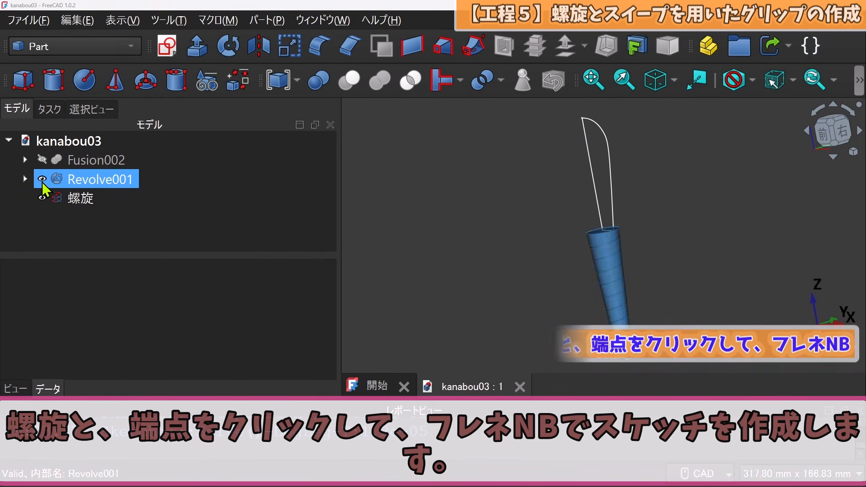
Hide the revolved handle and create a sketch attached in FrenetNB mode to the helix edge and its upper endpoint
left_click(42, 180)
scroll(630, 240, "up", 4)
scroll(629, 247, "up", 2)
left_click(586, 240)
scroll(615, 237, "up", 2)
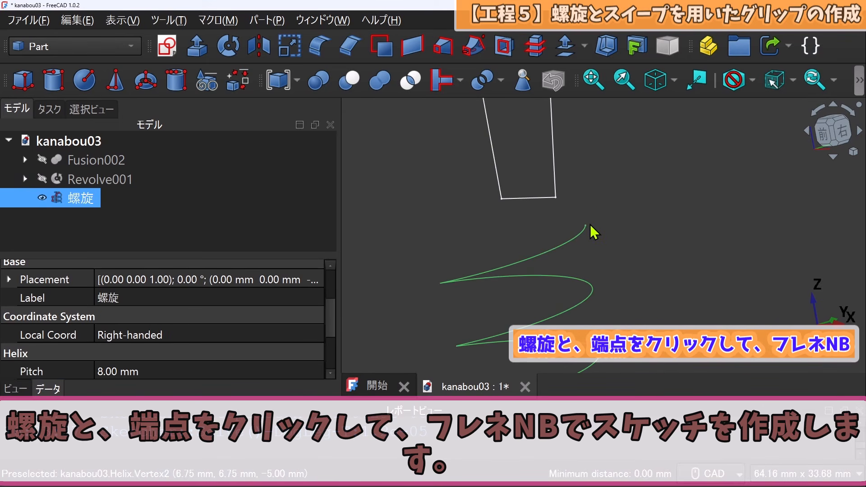
left_click(166, 46)
left_click(438, 269)
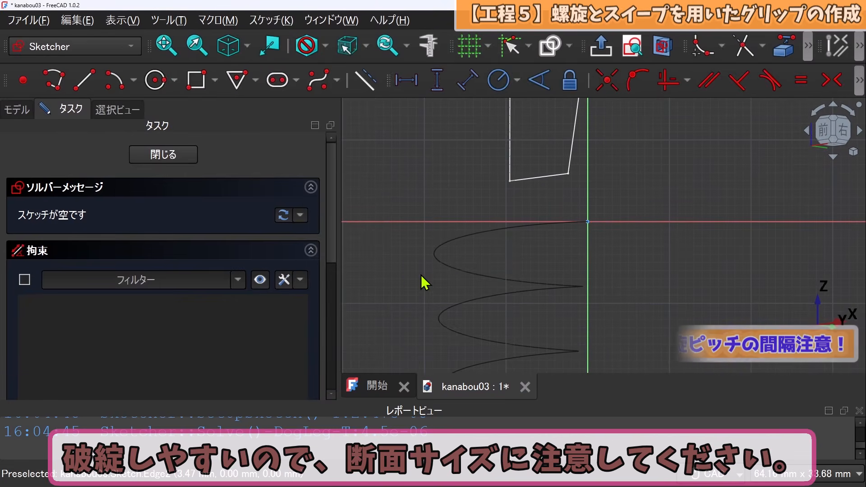
Draw a rectangle 1.5 mm wide and 7 mm high downward from the origin, and close the sketch
left_click(195, 80)
scroll(579, 266, "up", 5)
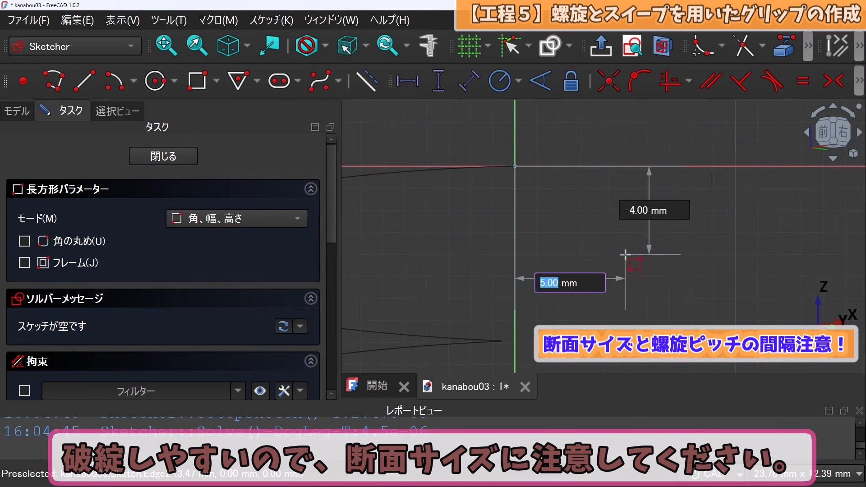
left_click(515, 166)
type("1.5")
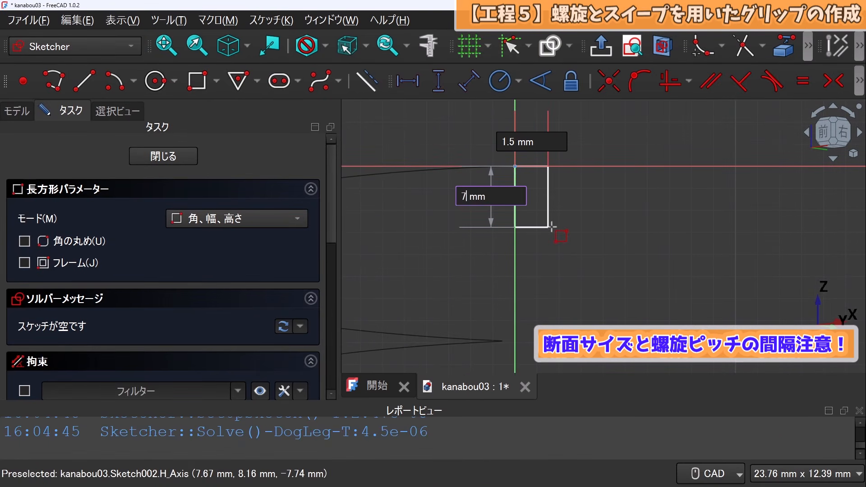
type("7")
key("Return")
left_click(164, 159)
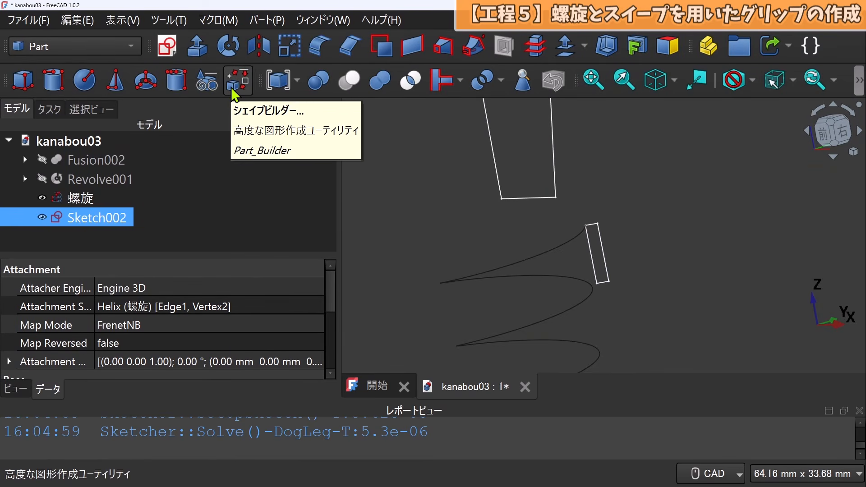
Sweep the rectangle sketch along the helix as a solid with Frenet enabled, and check the sweep's geometry
left_click(472, 46)
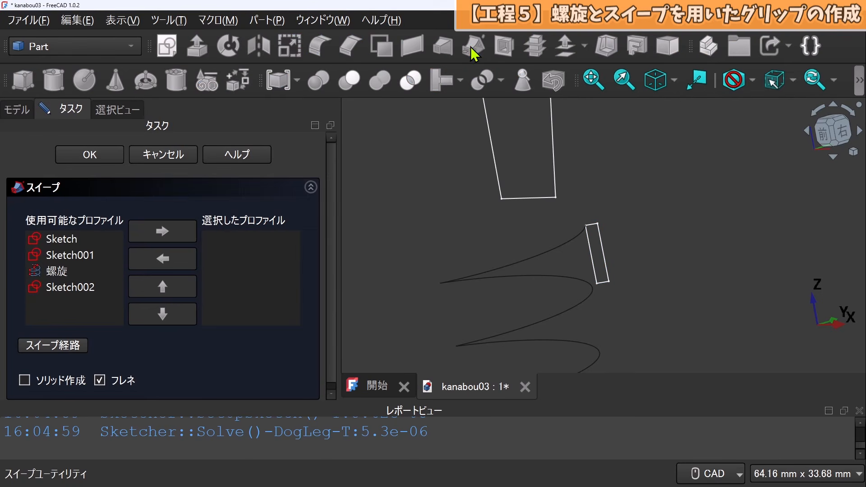
left_click(75, 287)
left_click(170, 233)
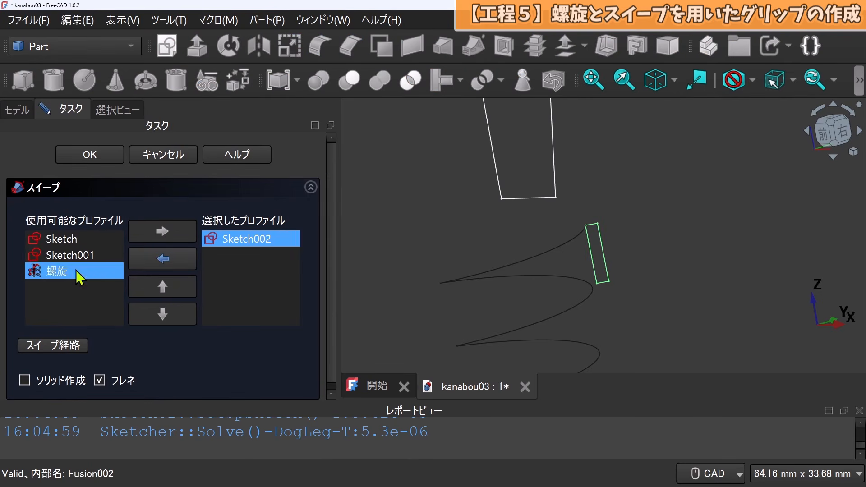
left_click(53, 345)
left_click(45, 346)
left_click(25, 380)
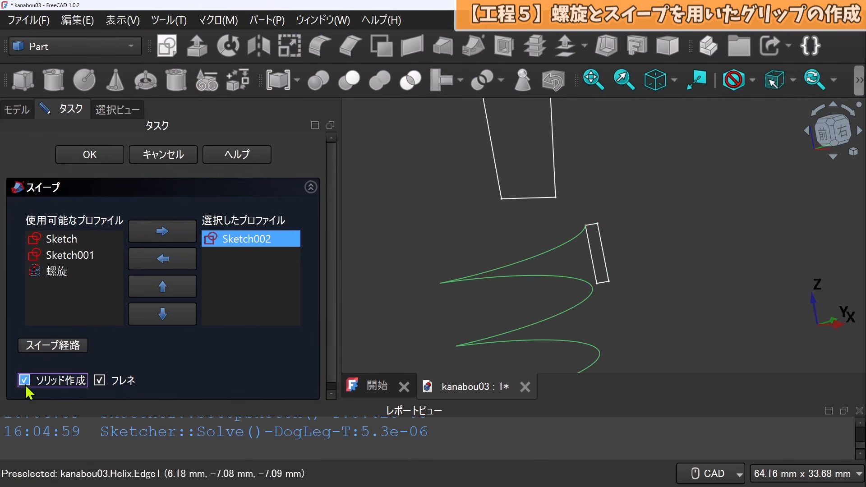
left_click(105, 165)
left_click(92, 199)
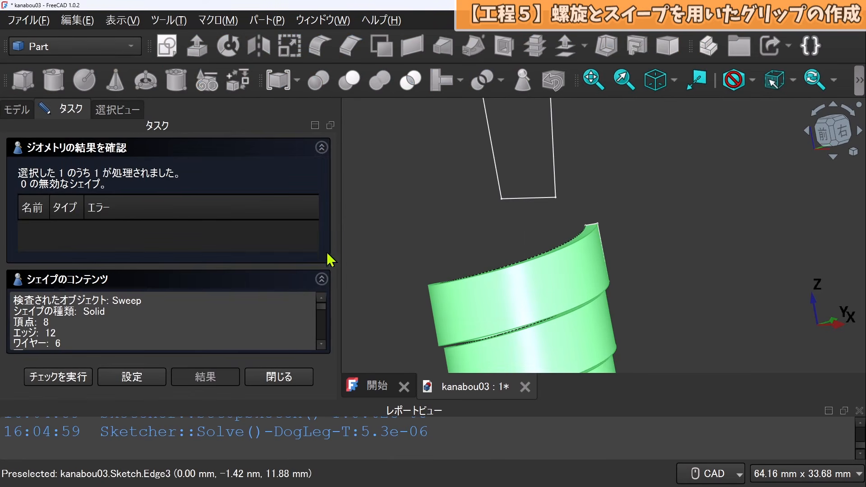
left_click(287, 378)
Show the revolved handle again and fuse it with the swept grip
left_click(42, 178)
left_click(84, 202)
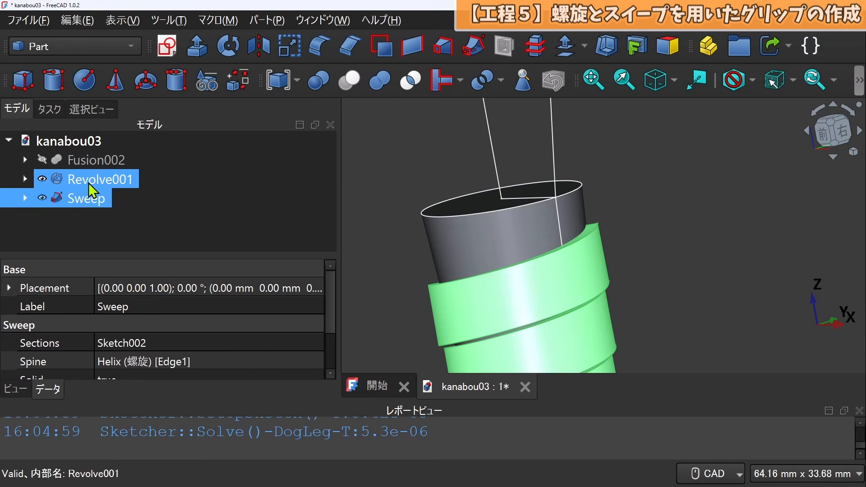
left_click(89, 180, "ctrl")
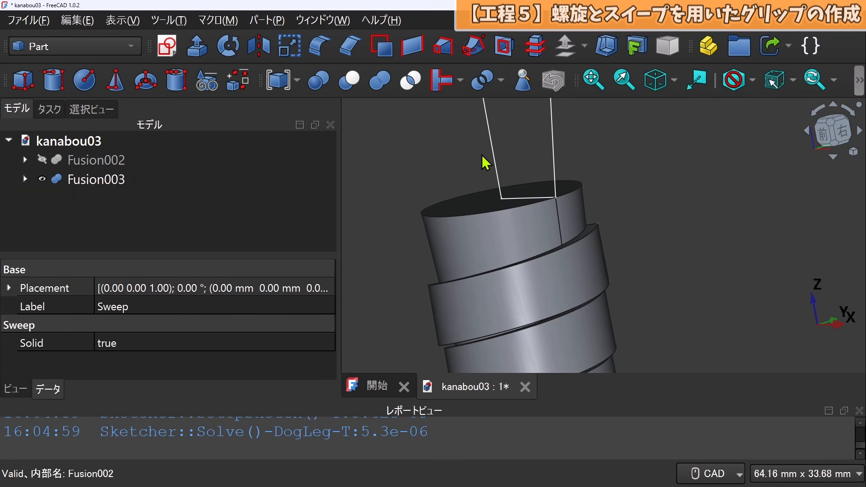
scroll(498, 177, "down", 5)
middle_click_drag(513, 234, 535, 230)
scroll(512, 203, "up", 2)
scroll(514, 207, "down", 5)
Show the spiked body again alongside the fused handle
left_click(97, 179)
left_click(68, 160)
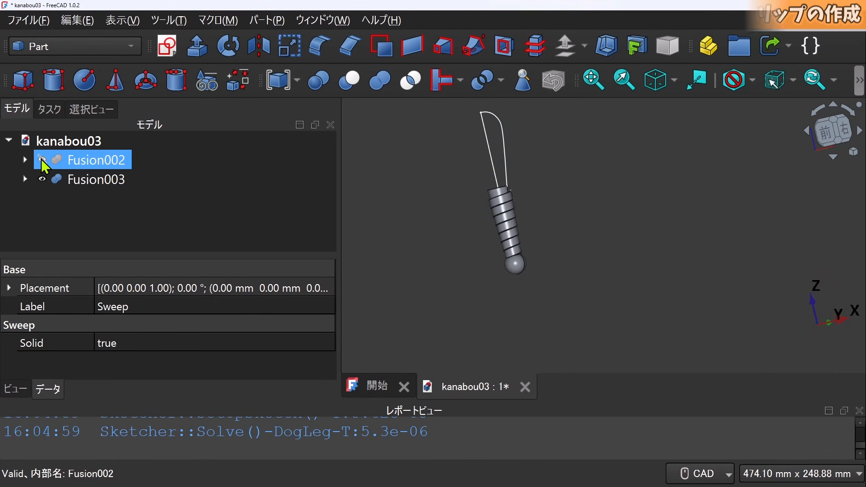
left_click(42, 160)
middle_click_drag(523, 197, 486, 216)
Set the Refine property of the handle-and-grip fusion to false
left_click(170, 362)
left_click(173, 349)
left_click(113, 181)
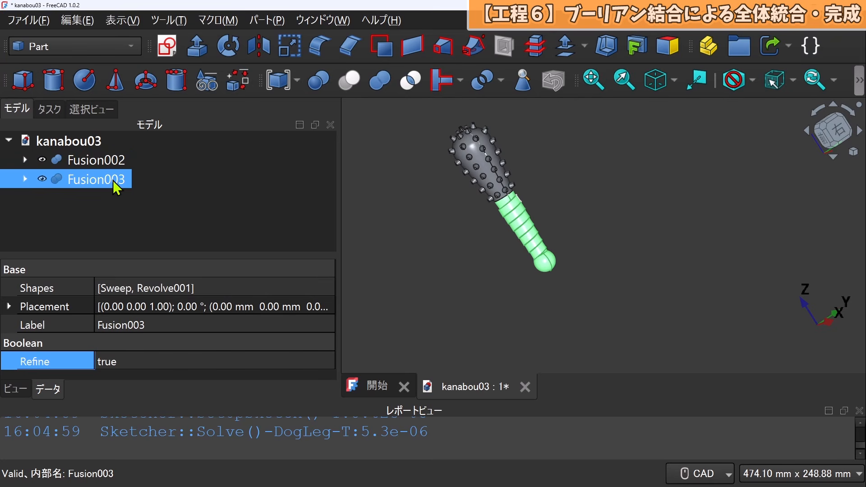
left_click(159, 356)
left_click(162, 342)
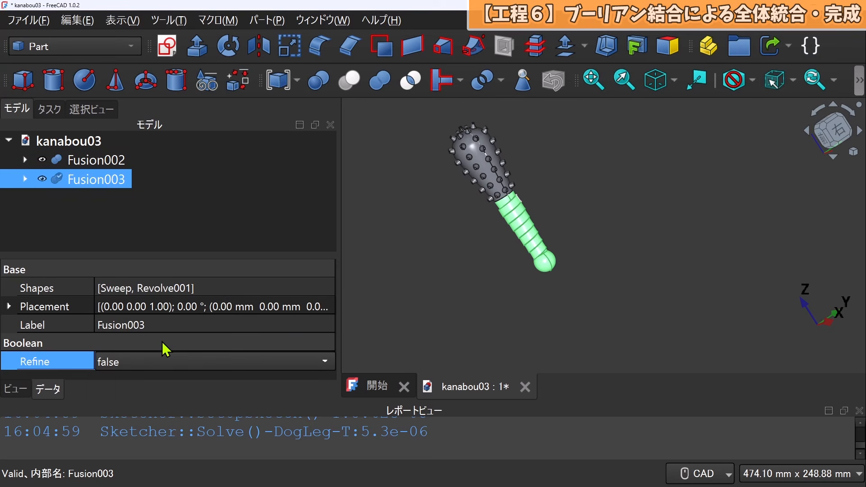
left_click(200, 213)
Fuse the gripped handle and the spiked body into a single club
left_click(118, 182)
left_click(110, 163, "ctrl")
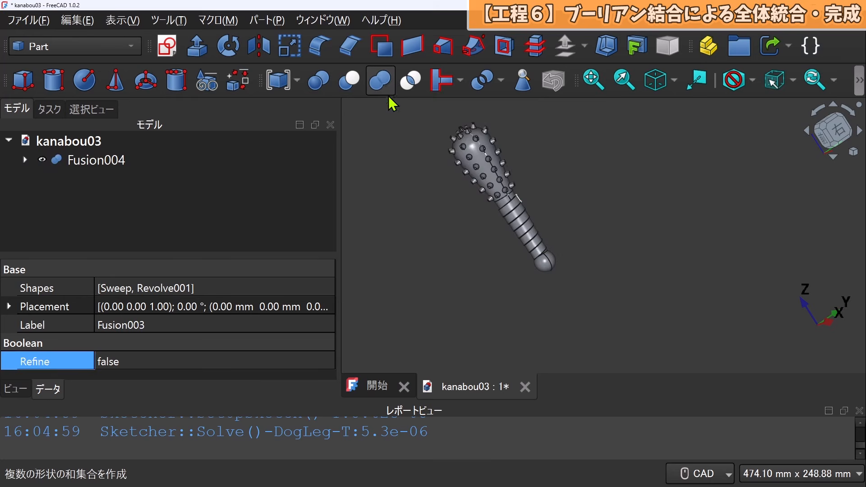
scroll(491, 193, "up", 3)
middle_click_drag(499, 207, 553, 116)
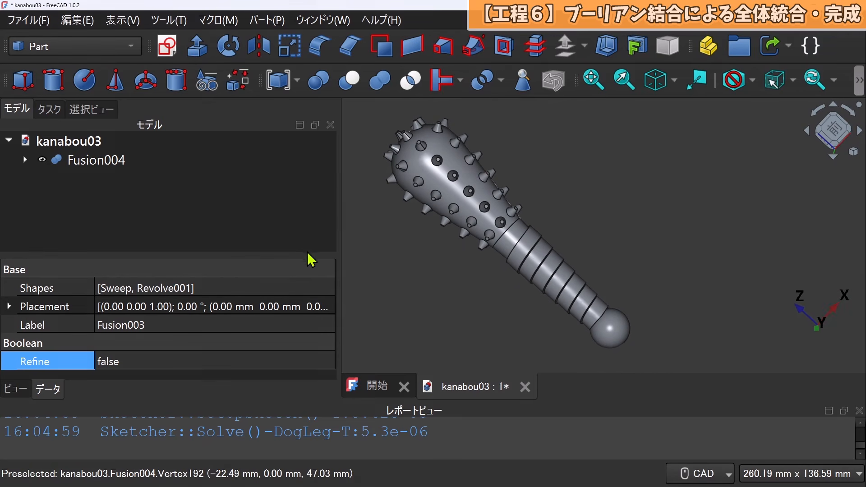